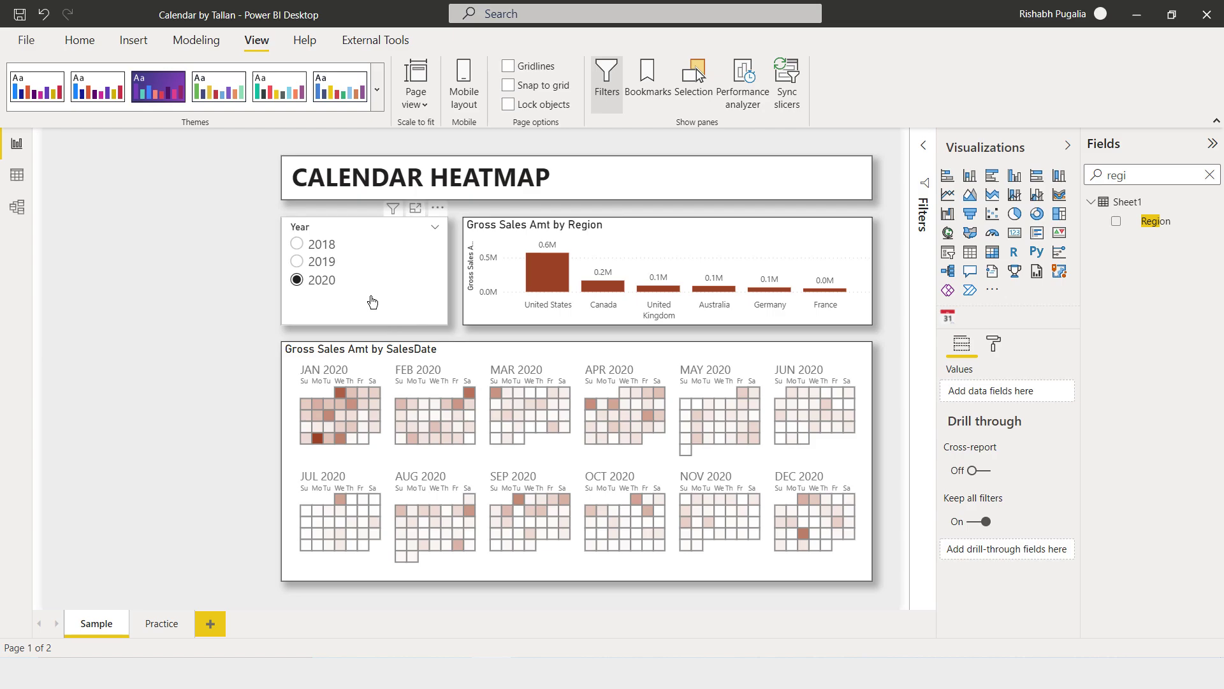
- Test the Sample report with 2018, 2019 and 2020 and United States and Canada cross-filters
click(297, 245)
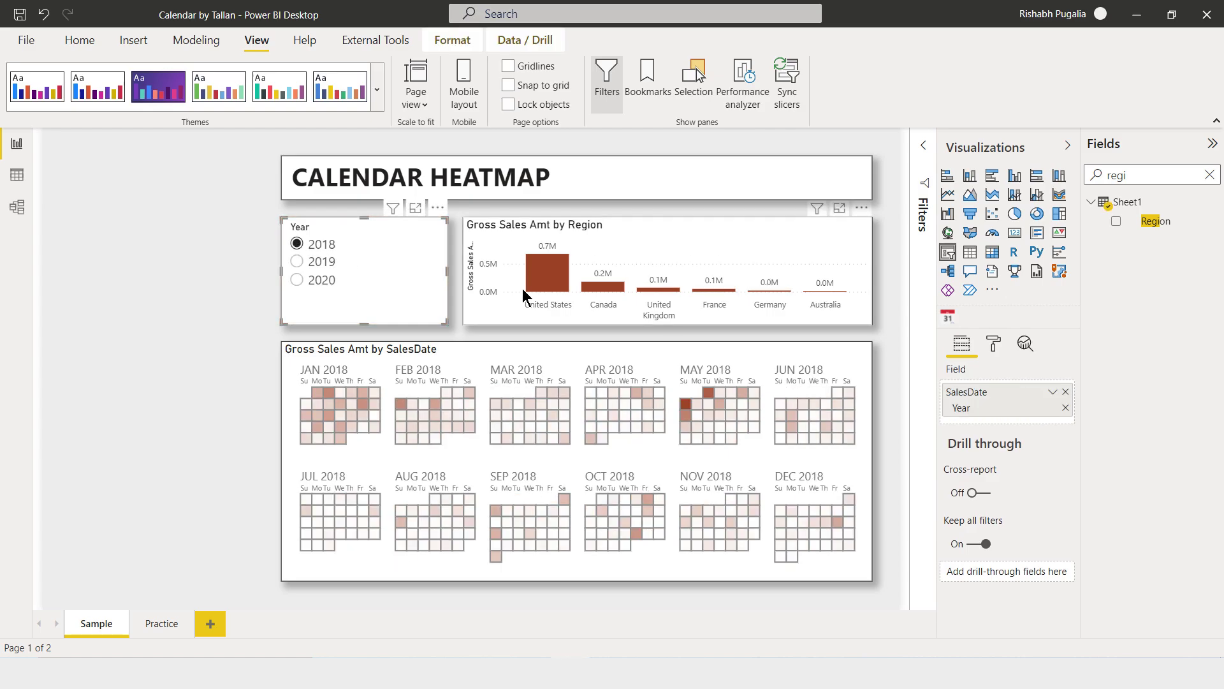
click(541, 281)
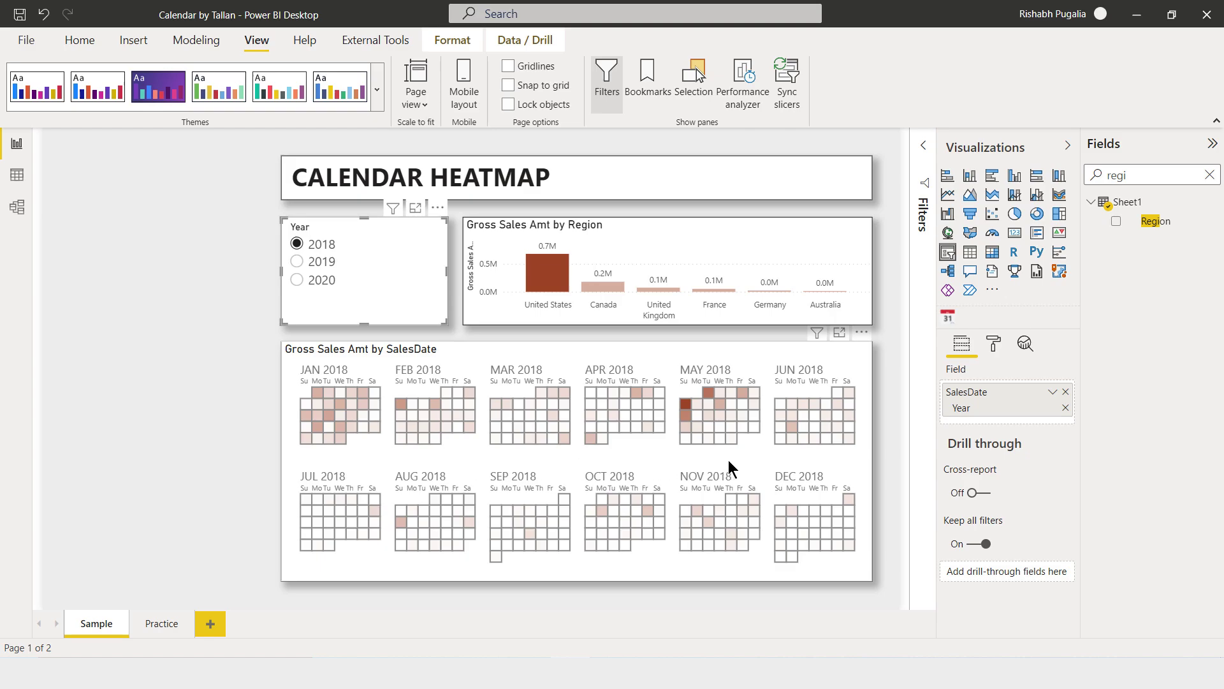
mouse_move(364, 270)
click(298, 262)
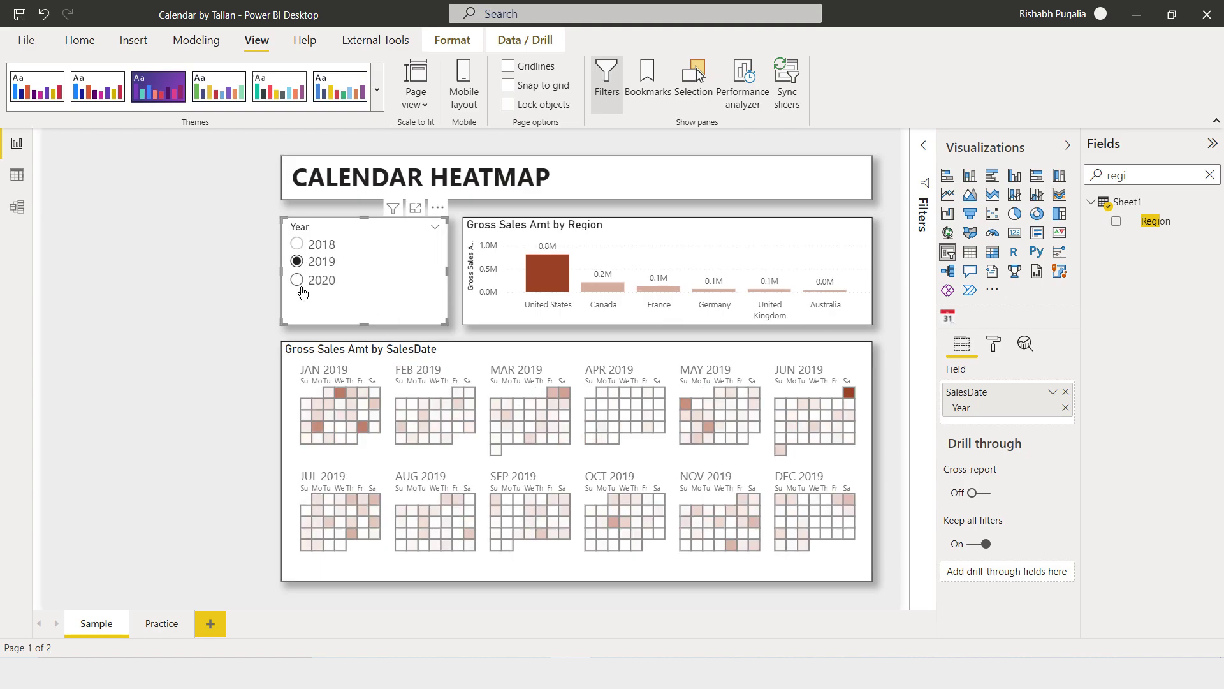
click(302, 292)
click(590, 286)
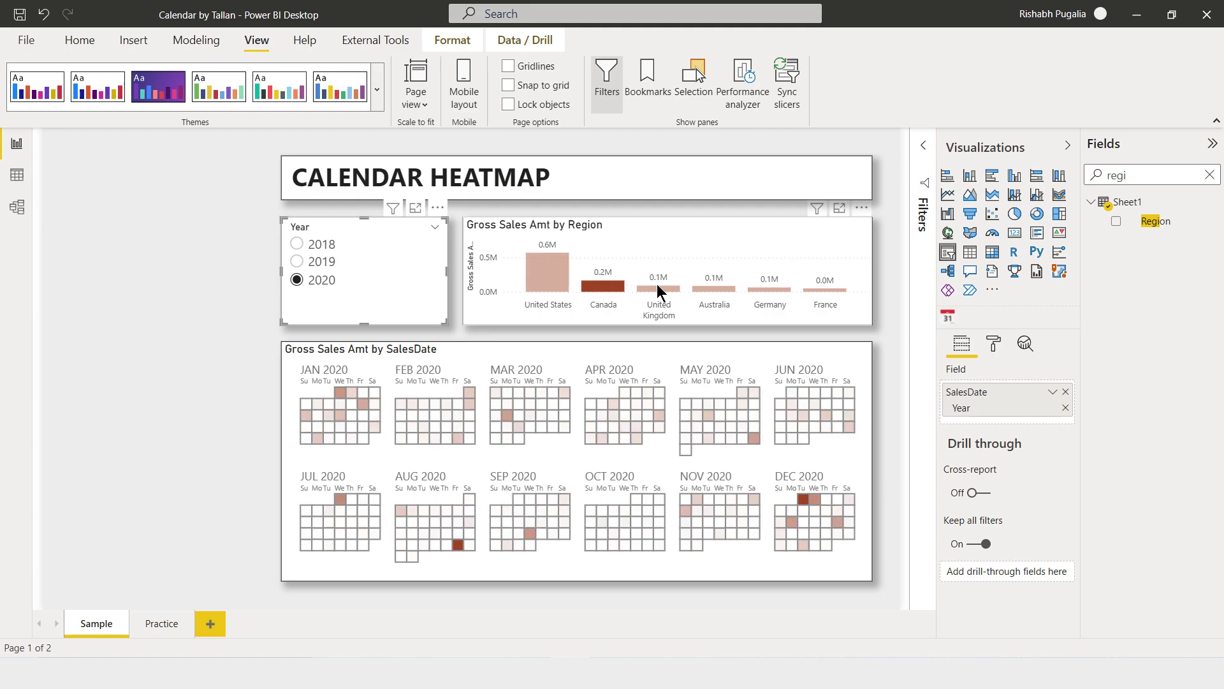
click(663, 285)
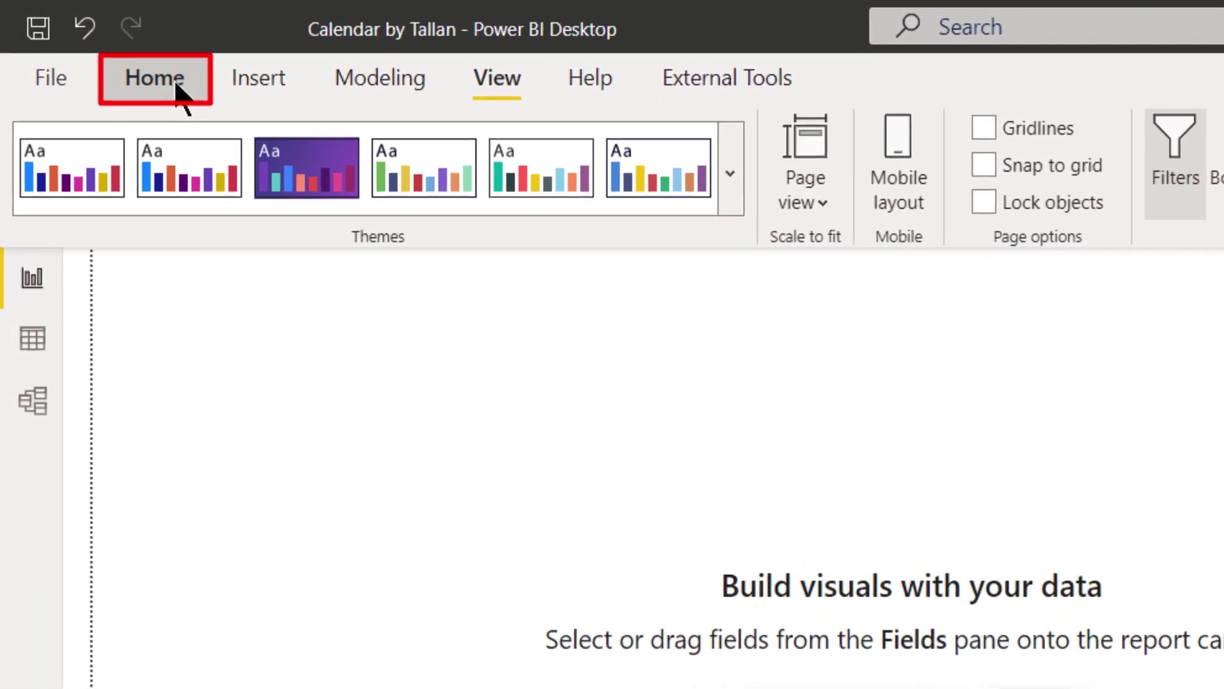
- Open the 5K rows - 3y Sales.xlsx workbook as an Excel data source
click(85, 41)
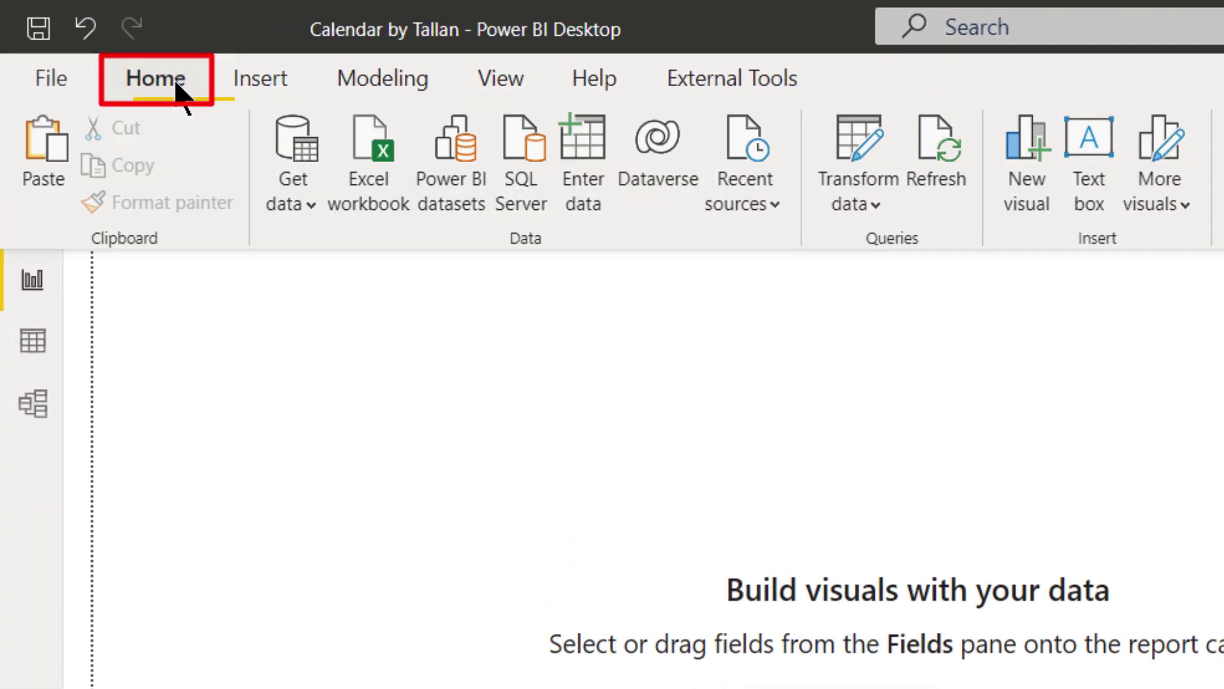
click(313, 196)
click(404, 314)
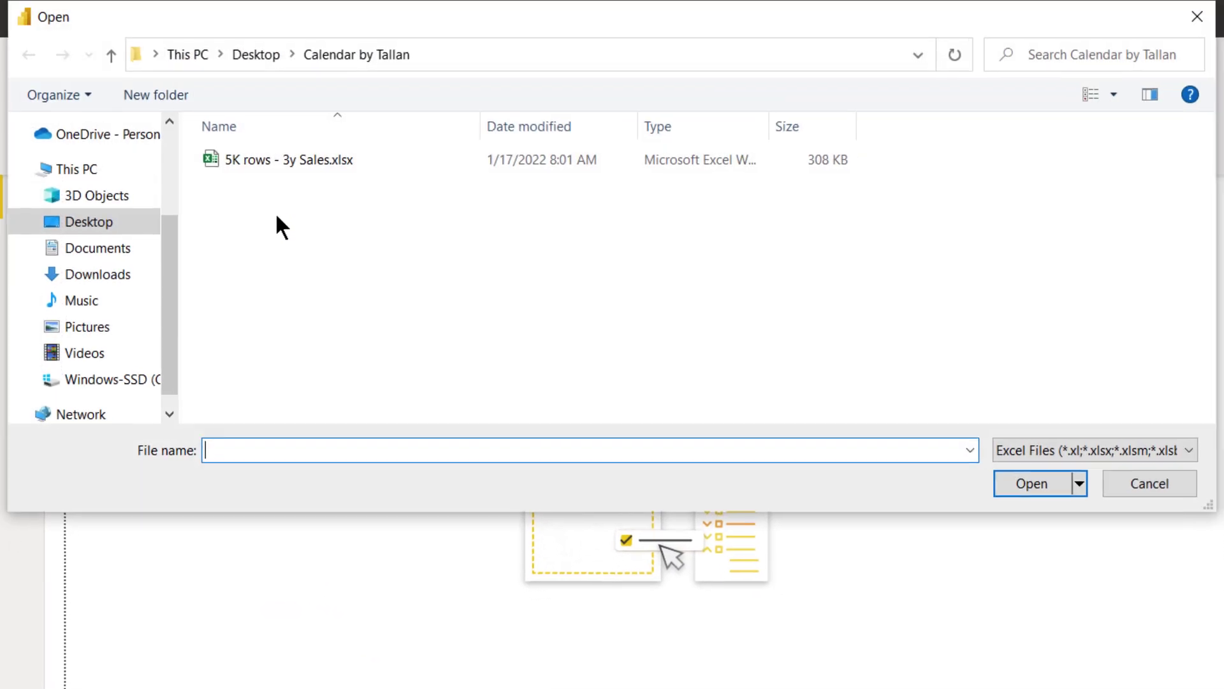
click(270, 161)
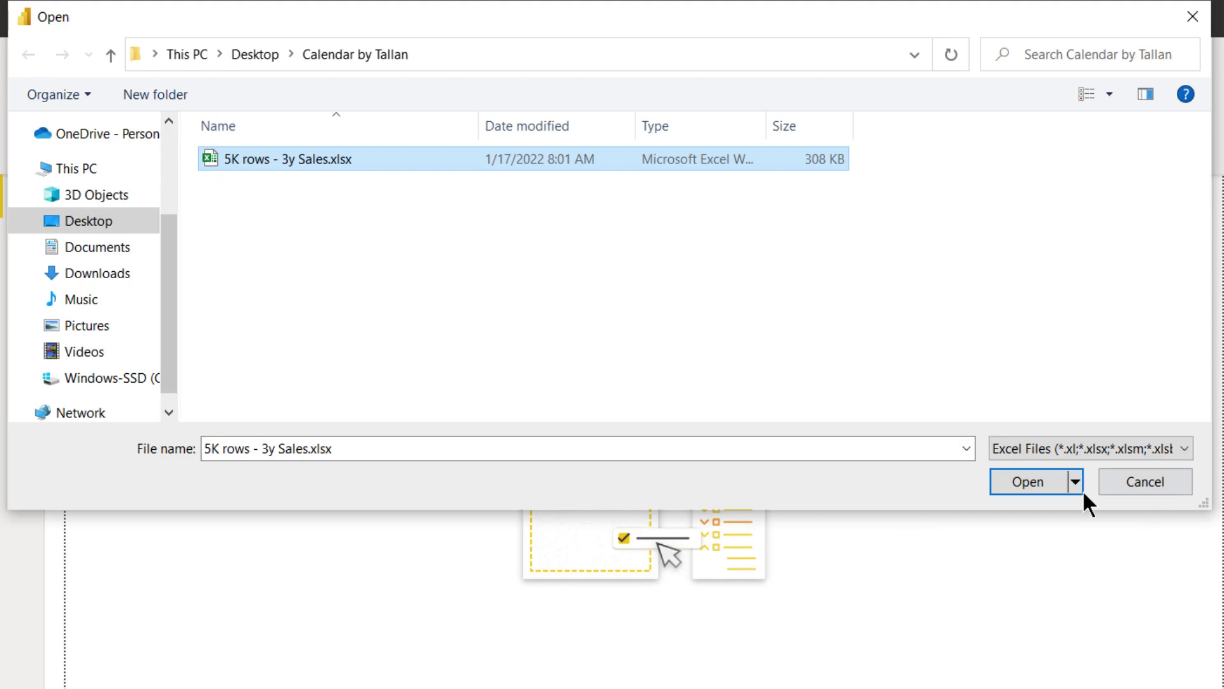
click(1046, 481)
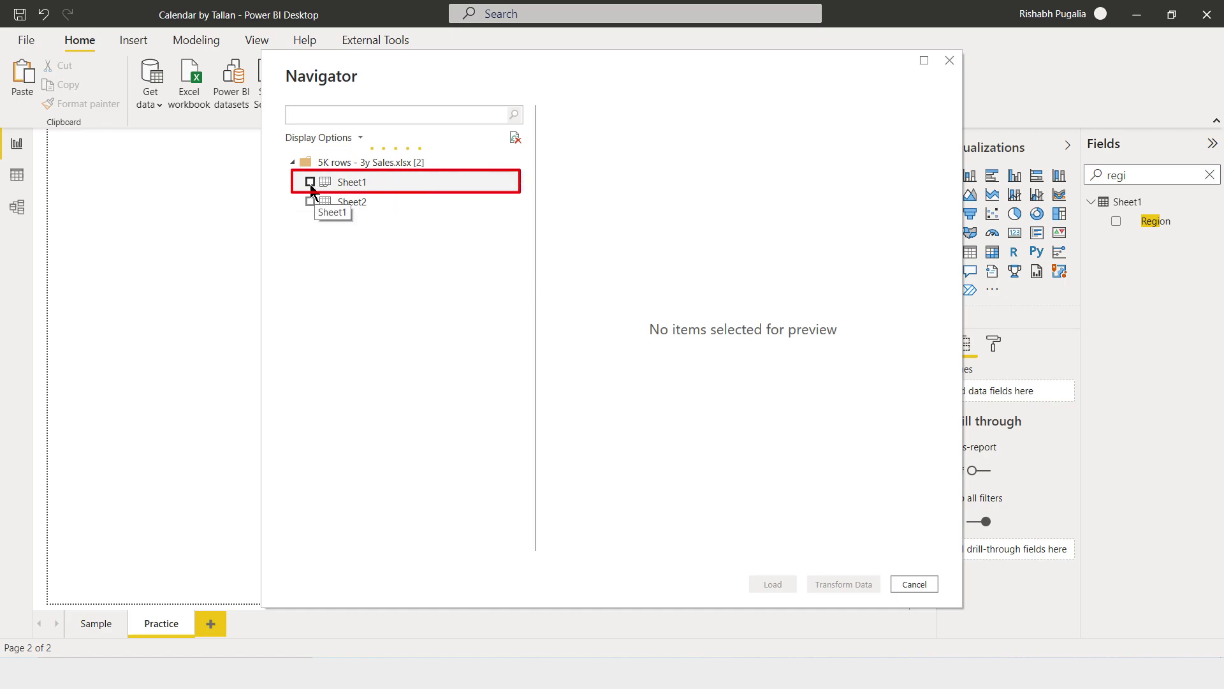
- Tick Sheet1 in the Navigator and load it into the model
click(310, 183)
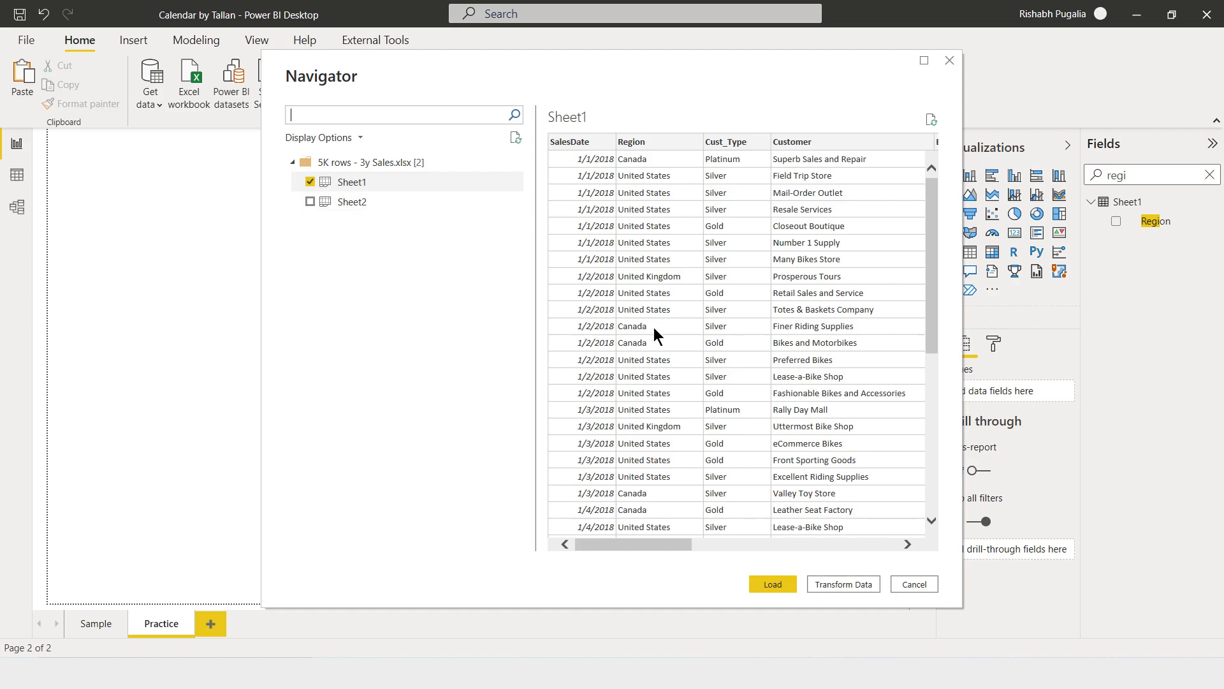
mouse_move(637, 539)
mouse_down()
mouse_move(707, 541)
mouse_move(640, 544)
mouse_up()
drag(656, 545, 873, 547)
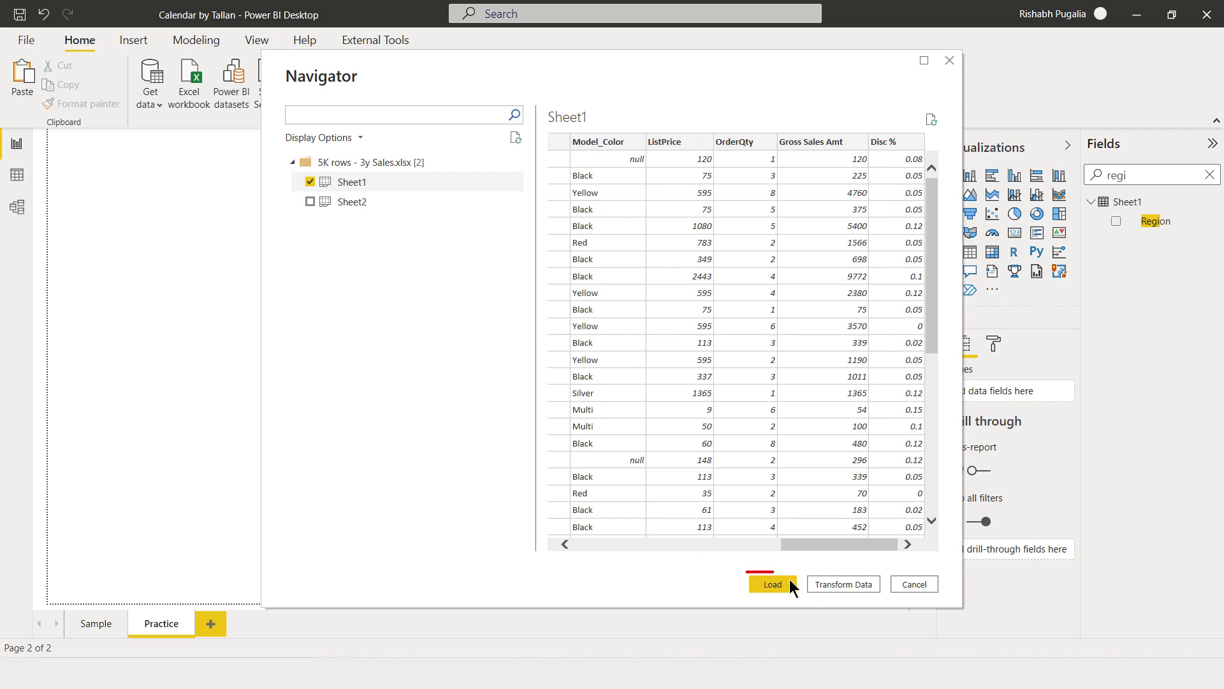
click(772, 584)
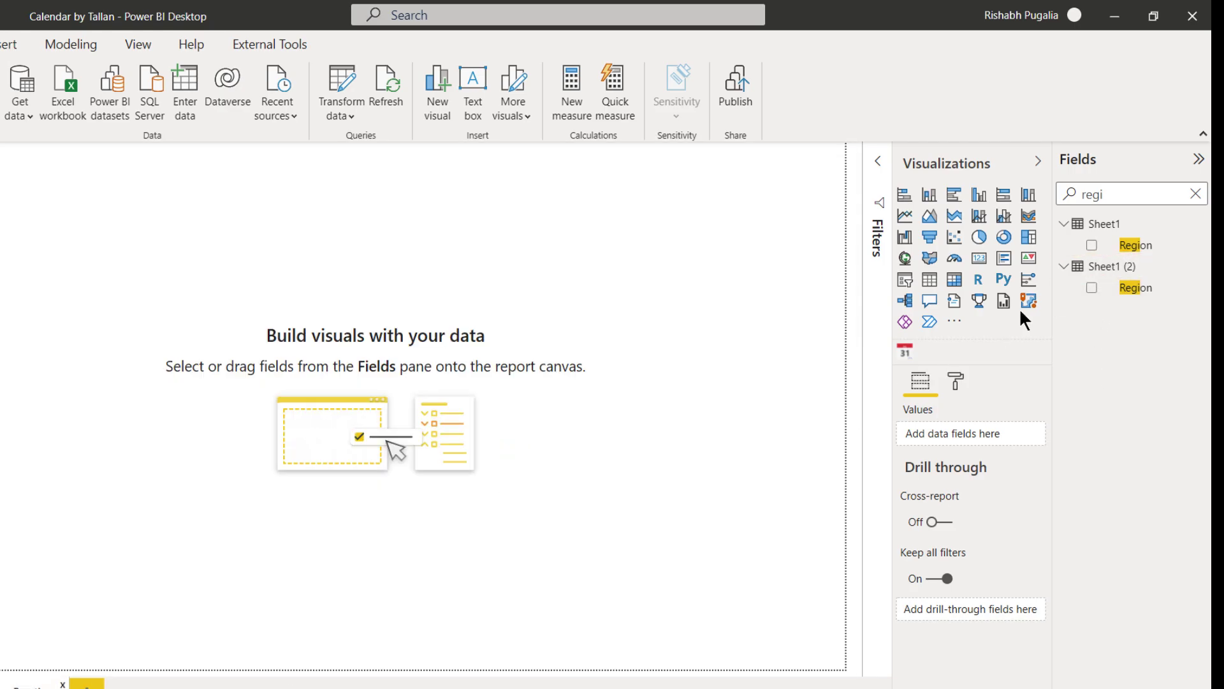
- Delete the duplicate Sheet1 (2) table from the model and confirm
right_click(1116, 274)
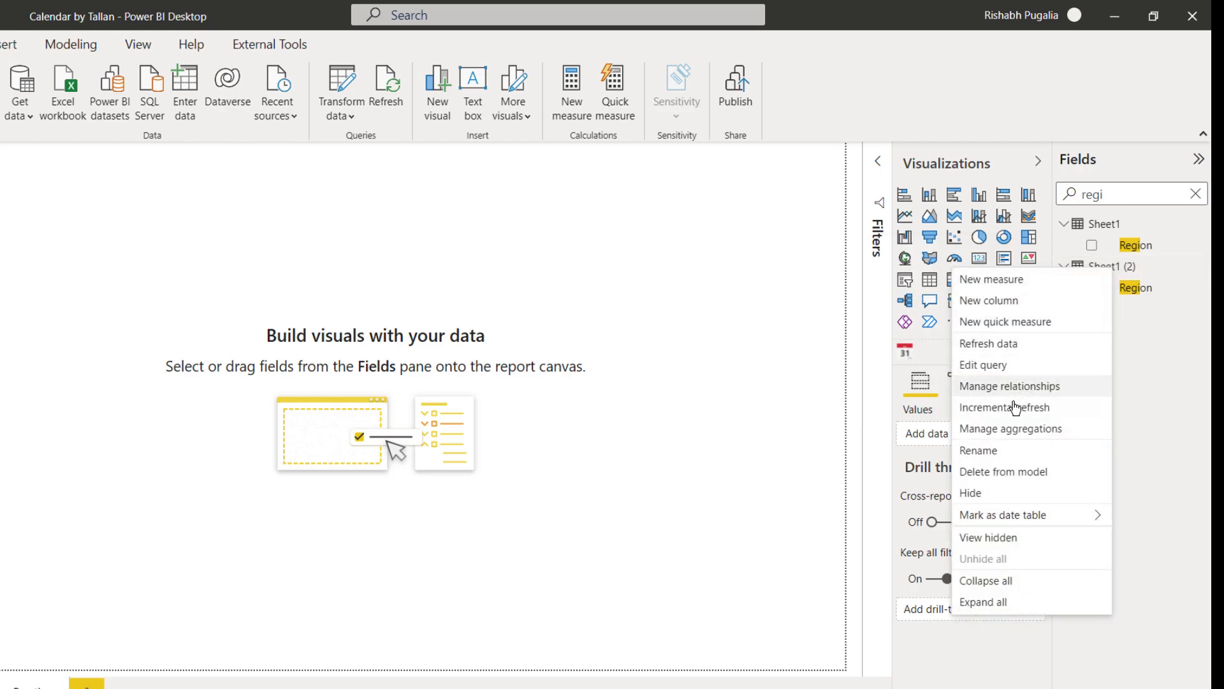
click(997, 472)
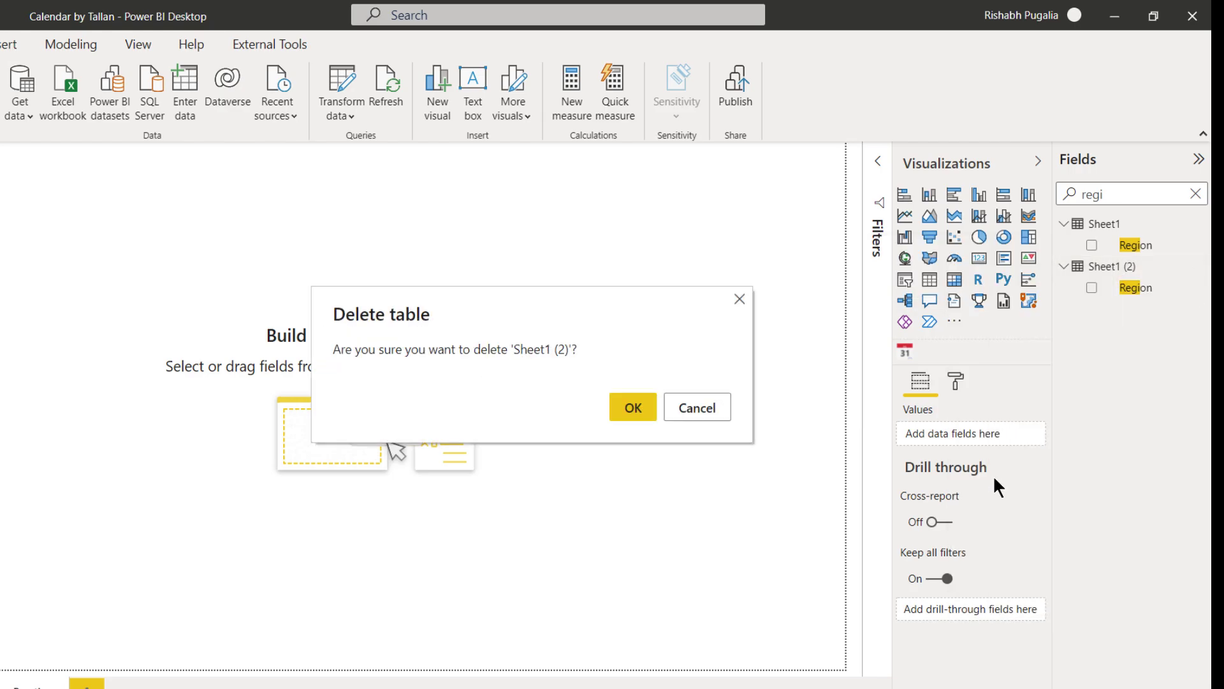
click(633, 406)
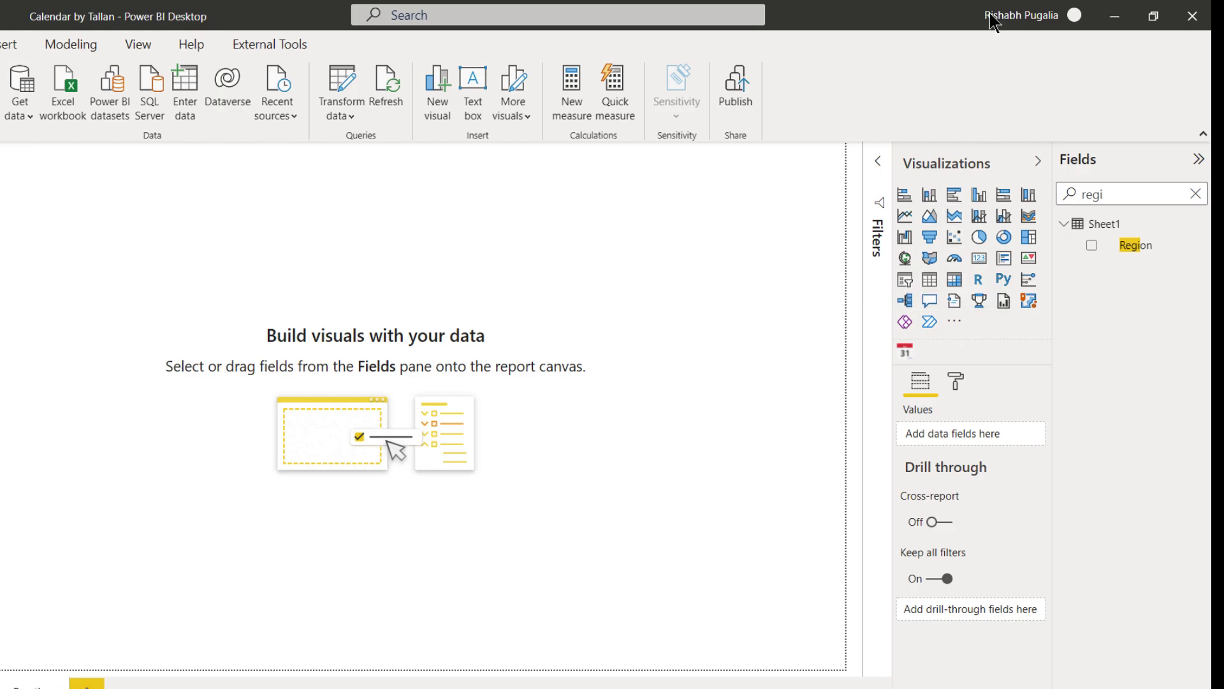
- Open Get more visuals and browse the AppSource visuals list
click(951, 324)
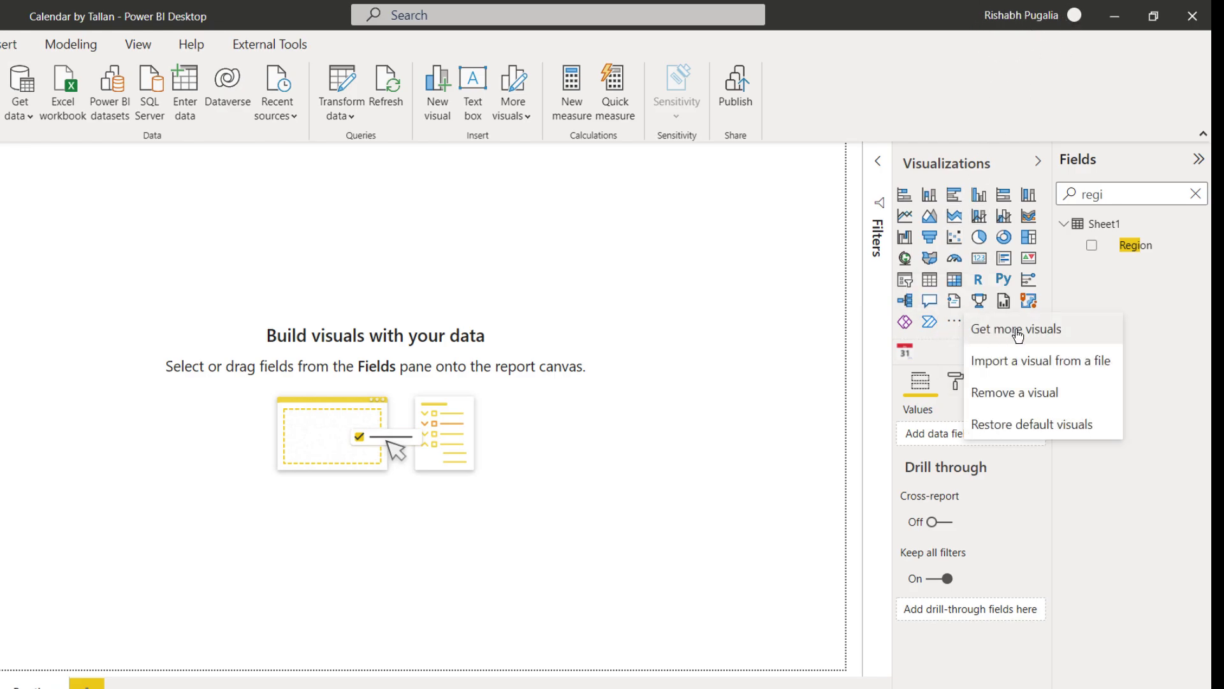
click(1018, 329)
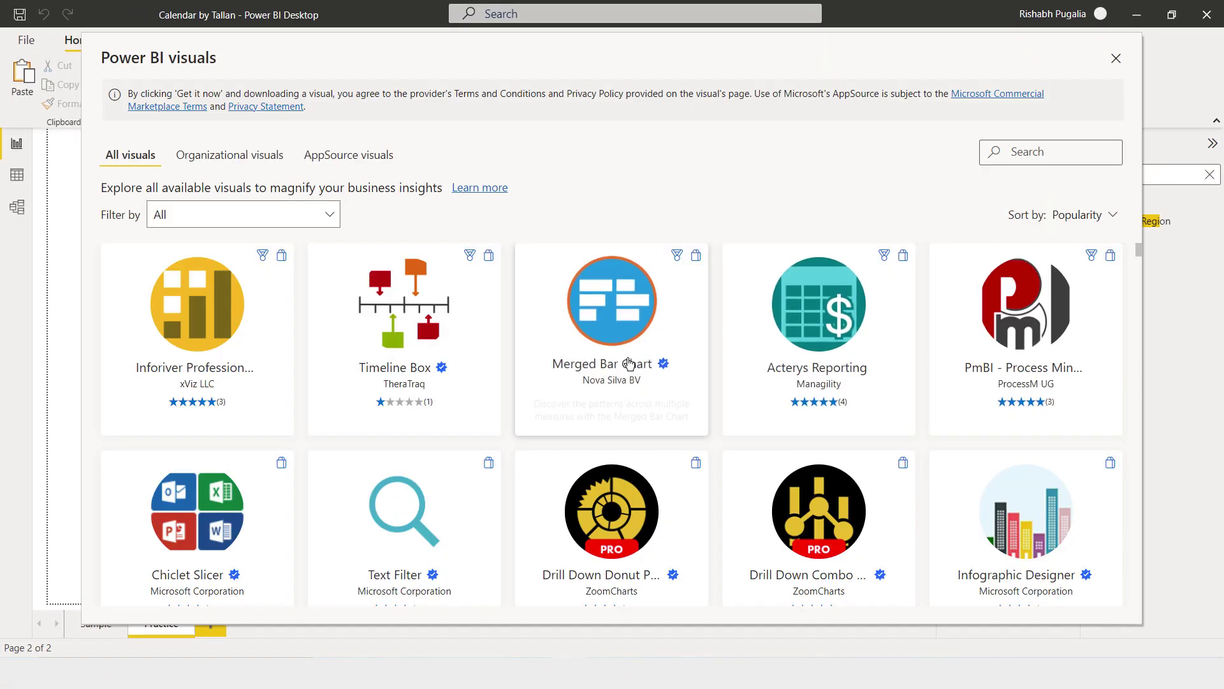
scroll(786, 274, down, 2)
scroll(786, 274, down, 1)
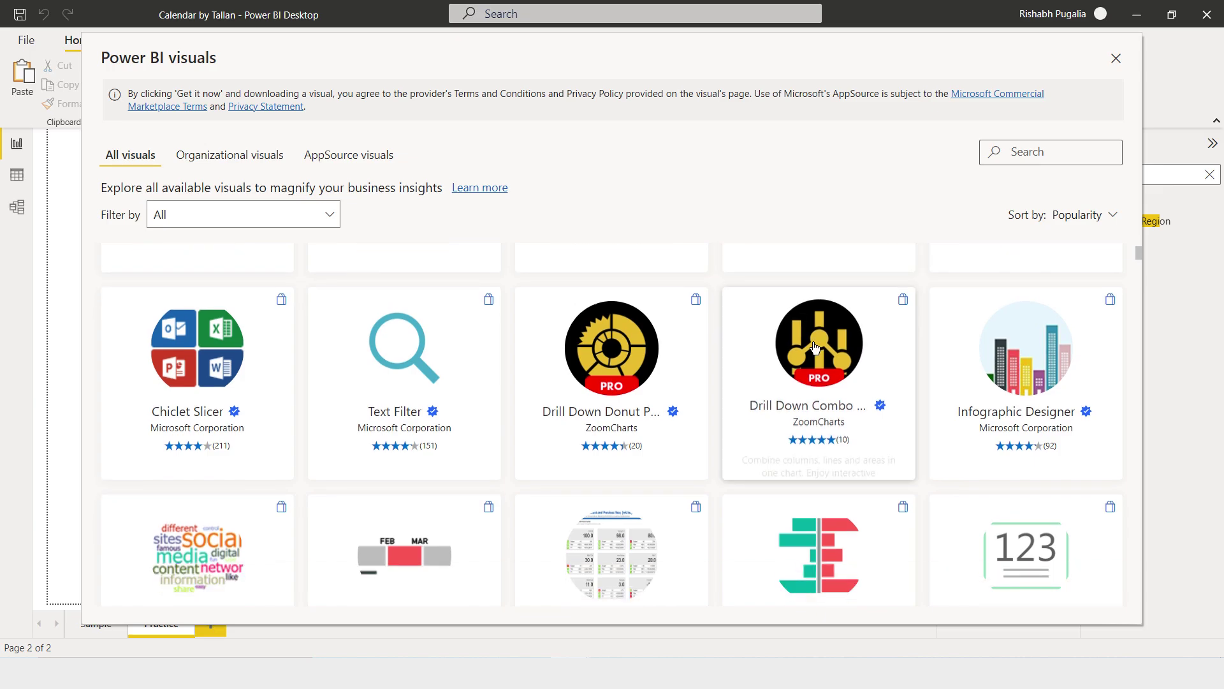
scroll(794, 412, down, 1)
scroll(794, 412, down, 1)
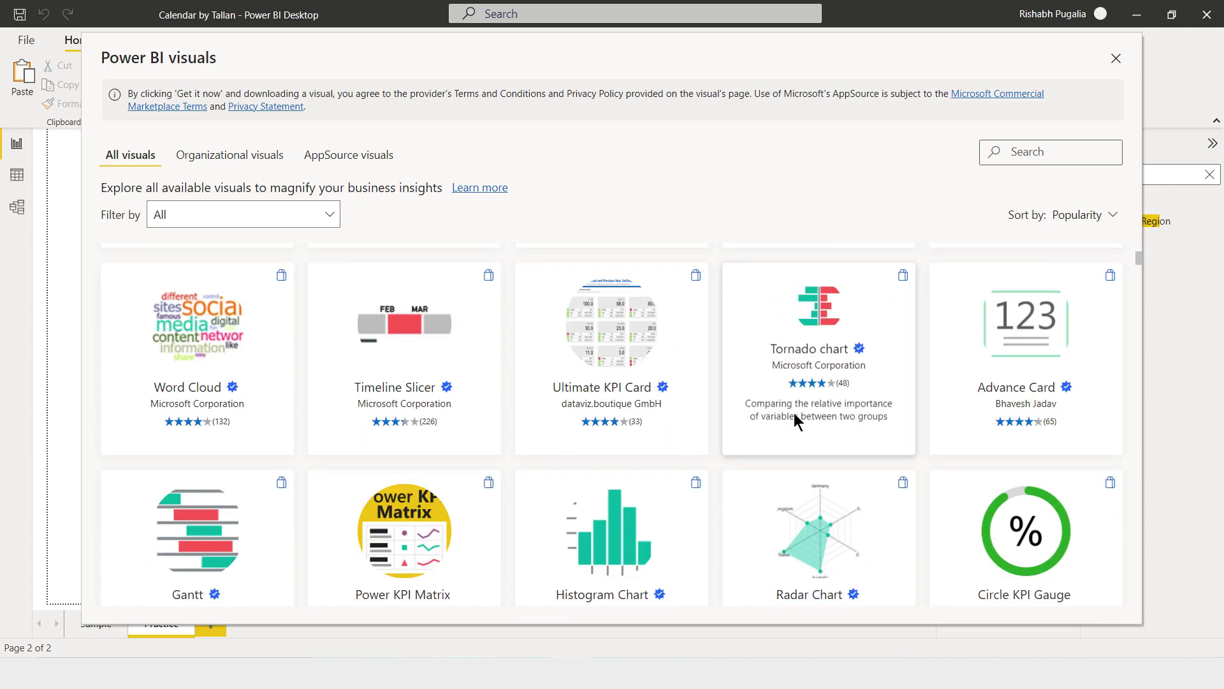
scroll(794, 414, down, 1)
scroll(795, 416, down, 2)
scroll(795, 417, down, 1)
scroll(795, 418, down, 1)
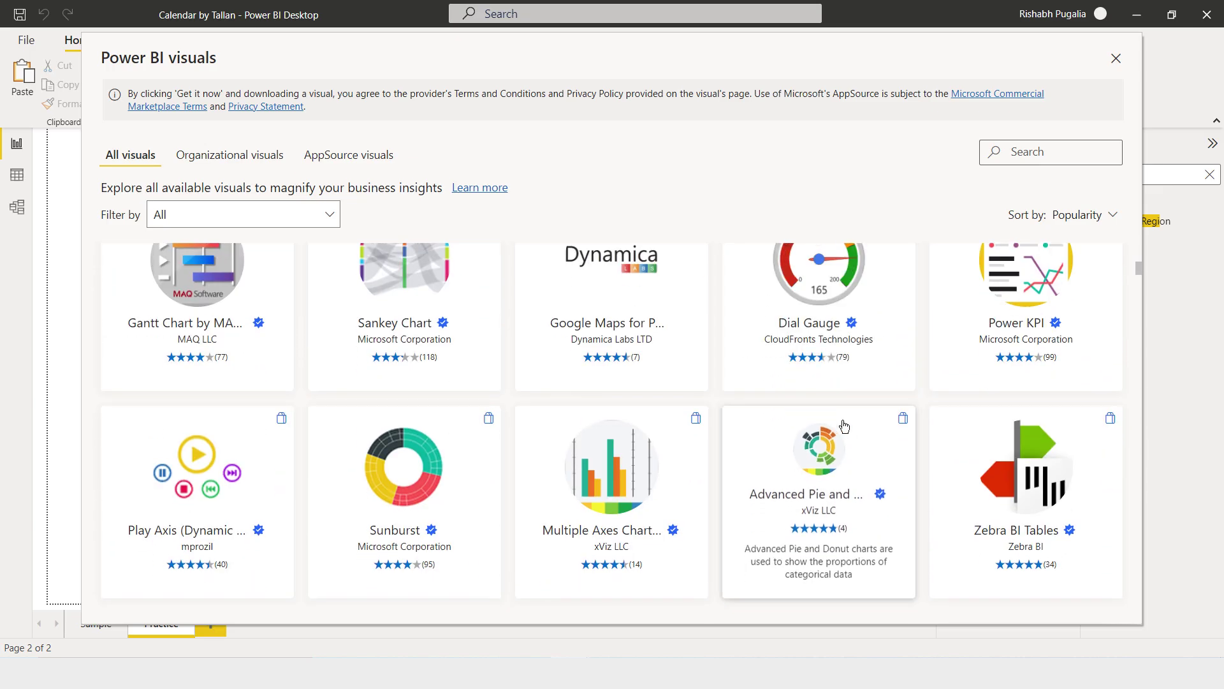
scroll(816, 419, up, 2)
scroll(839, 421, up, 3)
scroll(839, 420, up, 3)
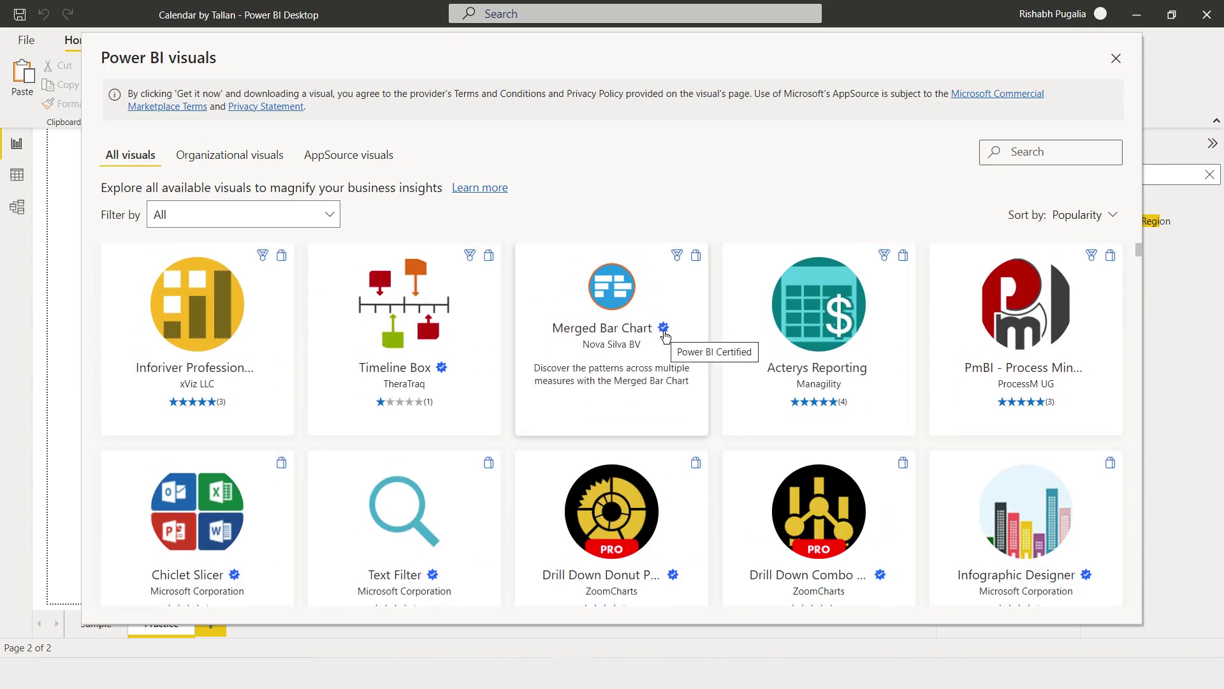
- Search 'cale' and add the Calendar by Tallan visual
click(1048, 152)
text(cale)
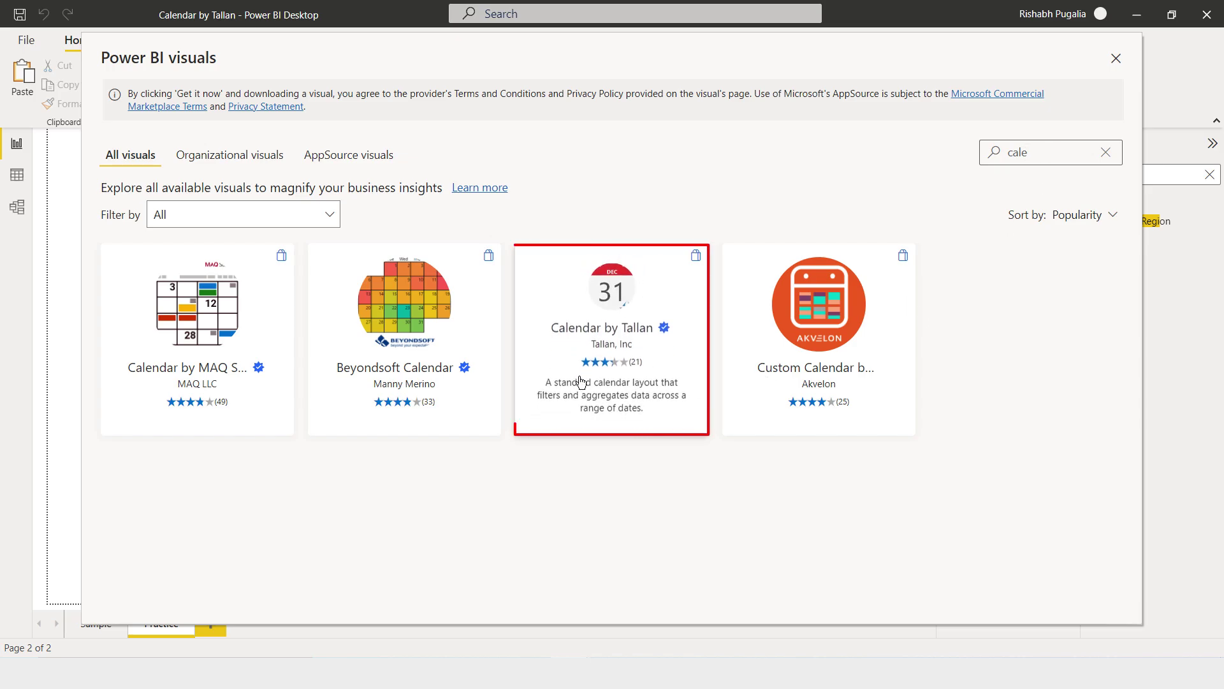
mouse_move(620, 362)
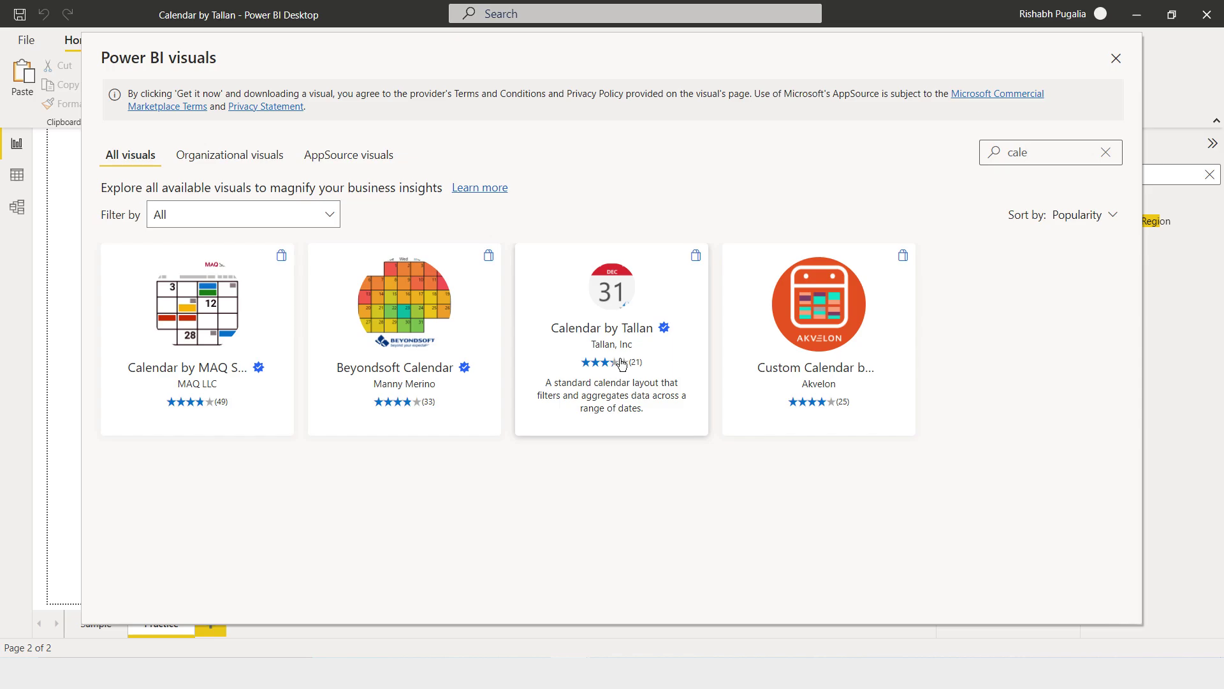
click(622, 365)
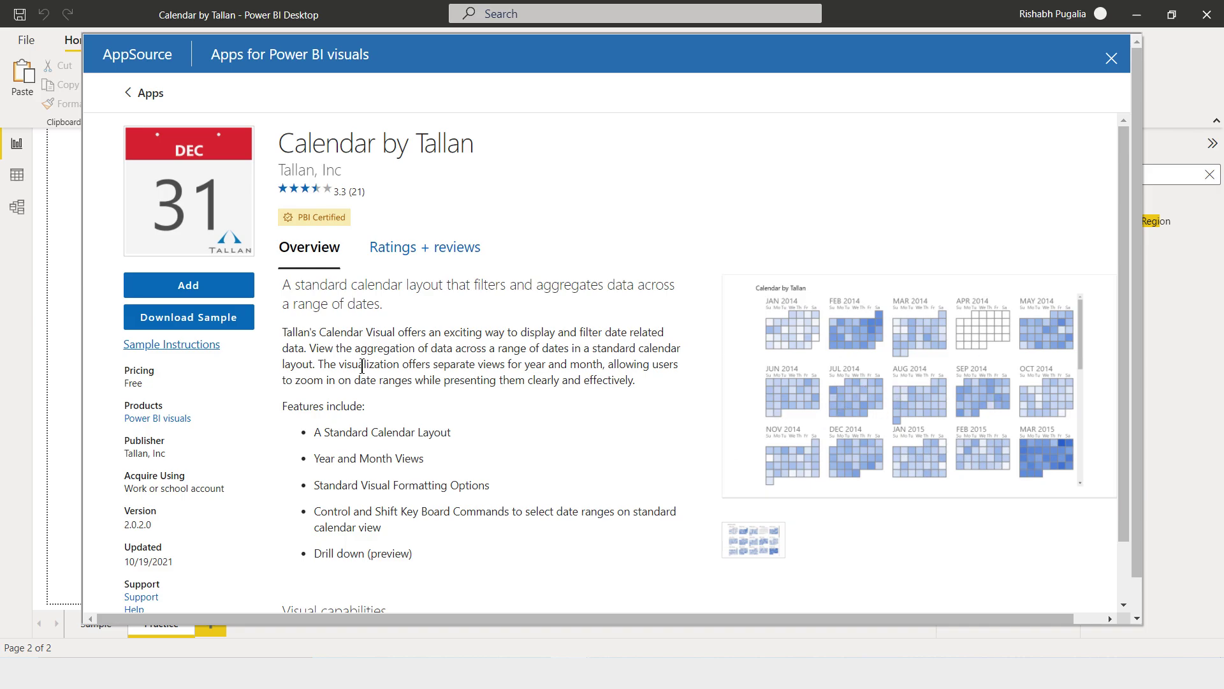
click(189, 285)
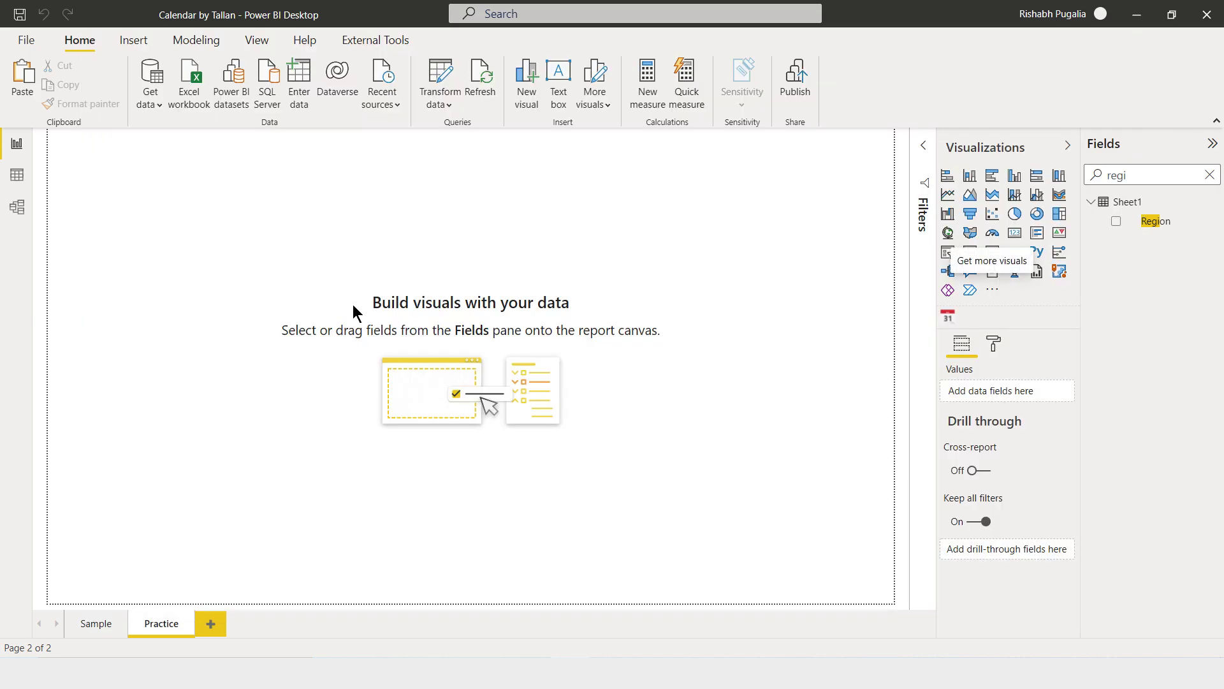
- Confirm the Calendar by Tallan import, then place and enlarge a calendar visual on the page
click(689, 374)
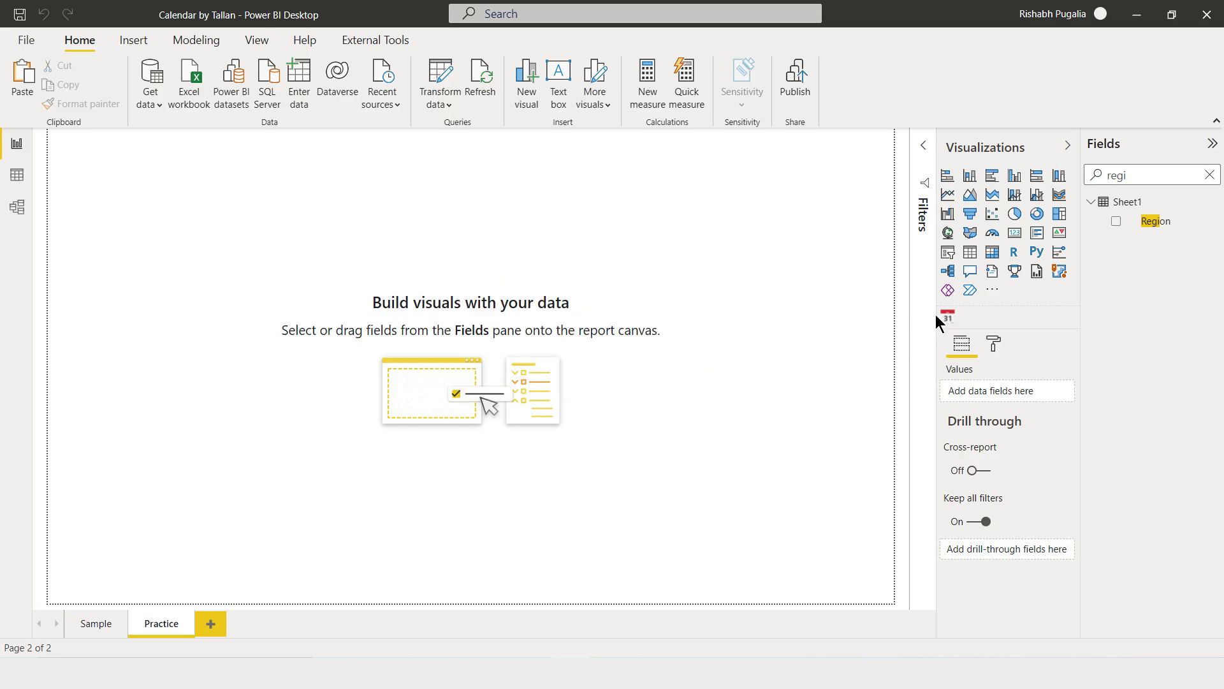
click(755, 362)
click(948, 318)
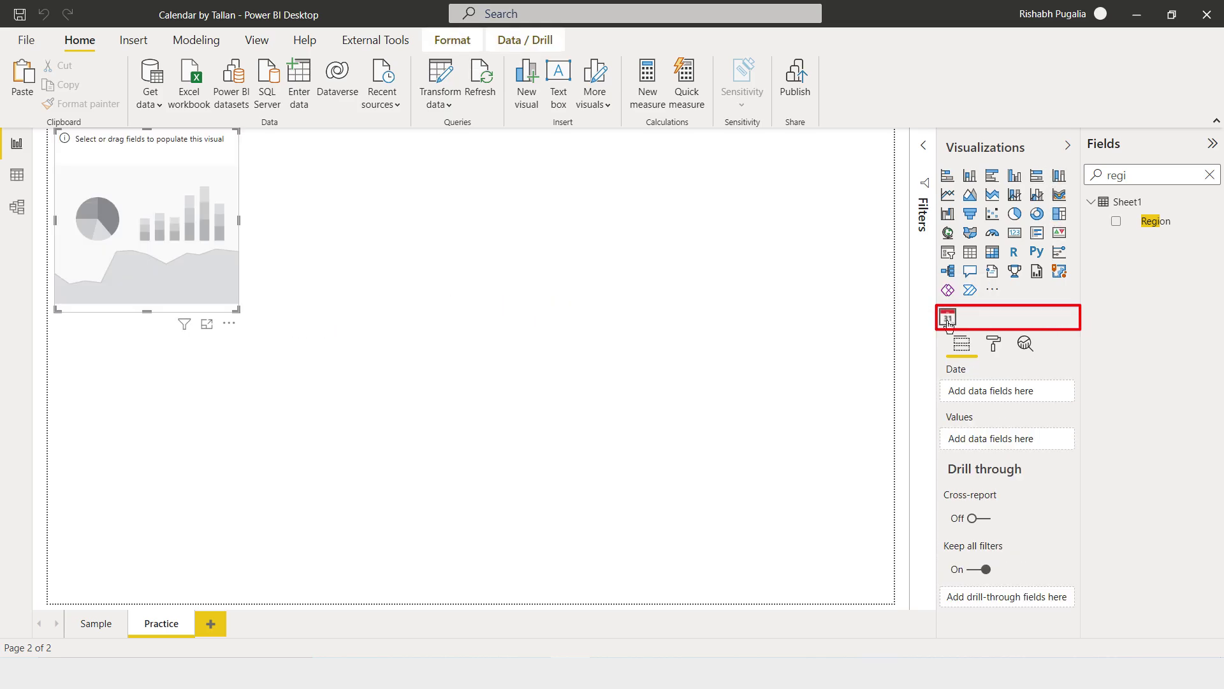
drag(266, 270, 515, 297)
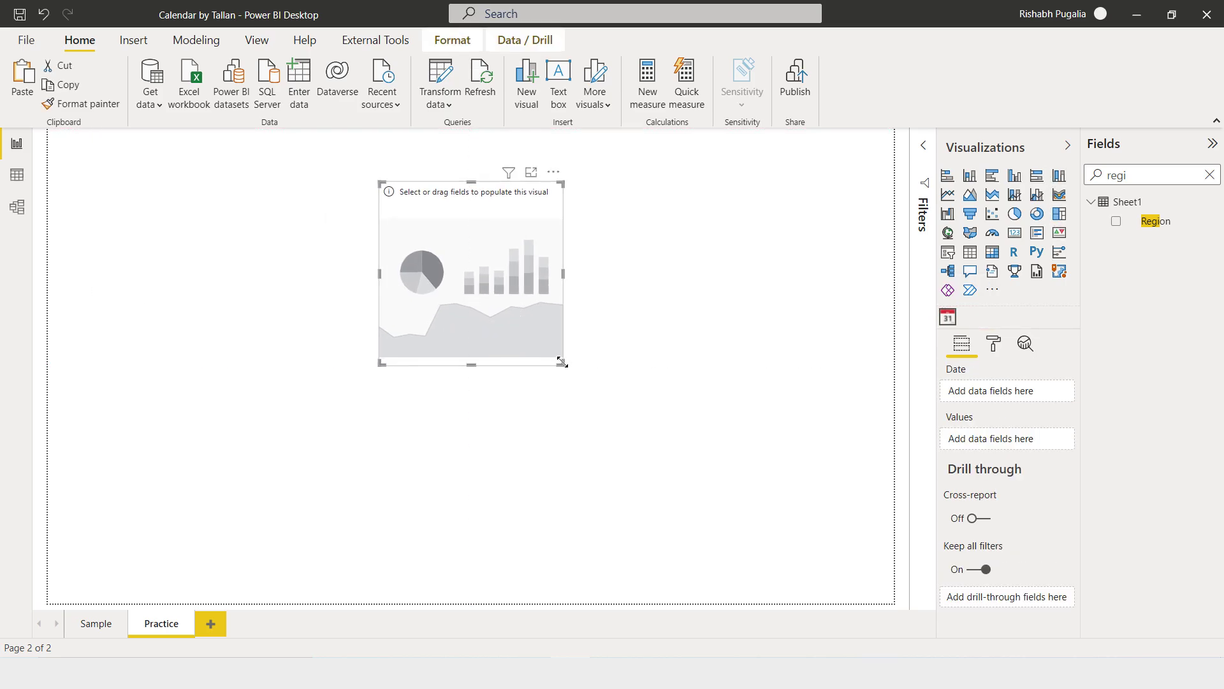
drag(729, 384, 824, 414)
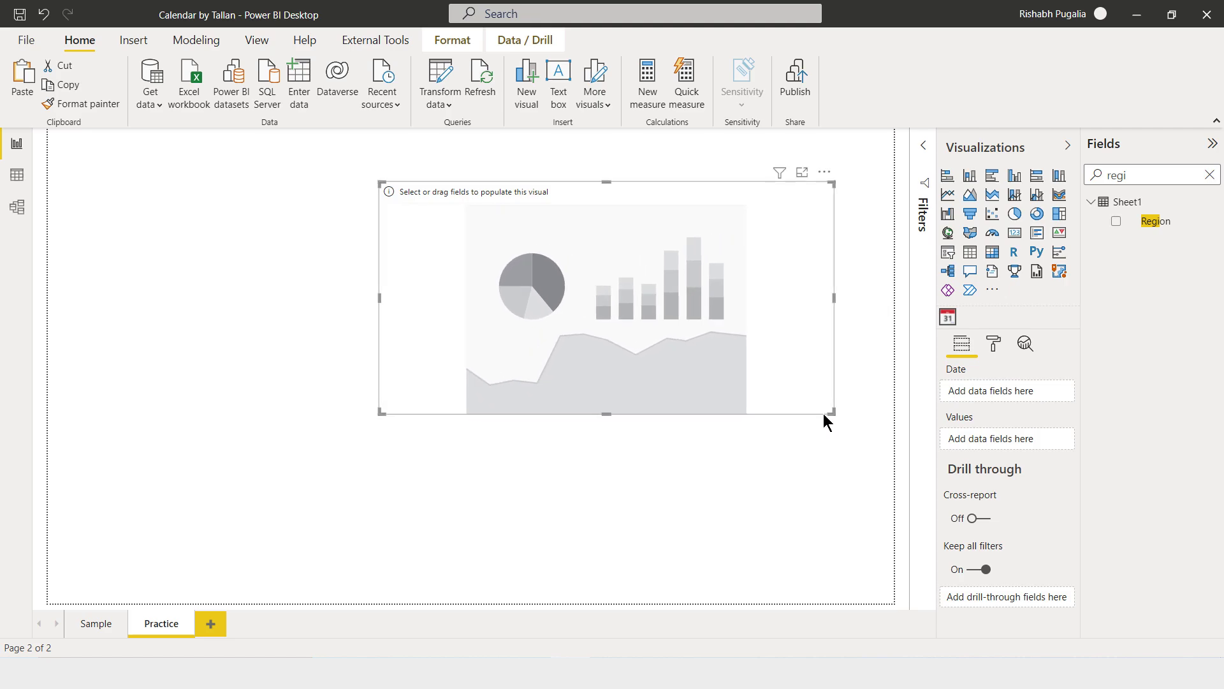
- Put SalesDate in Date and Gross Sales Amt in Values, using plain SalesDate instead of Date Hierarchy
double_click(1117, 175)
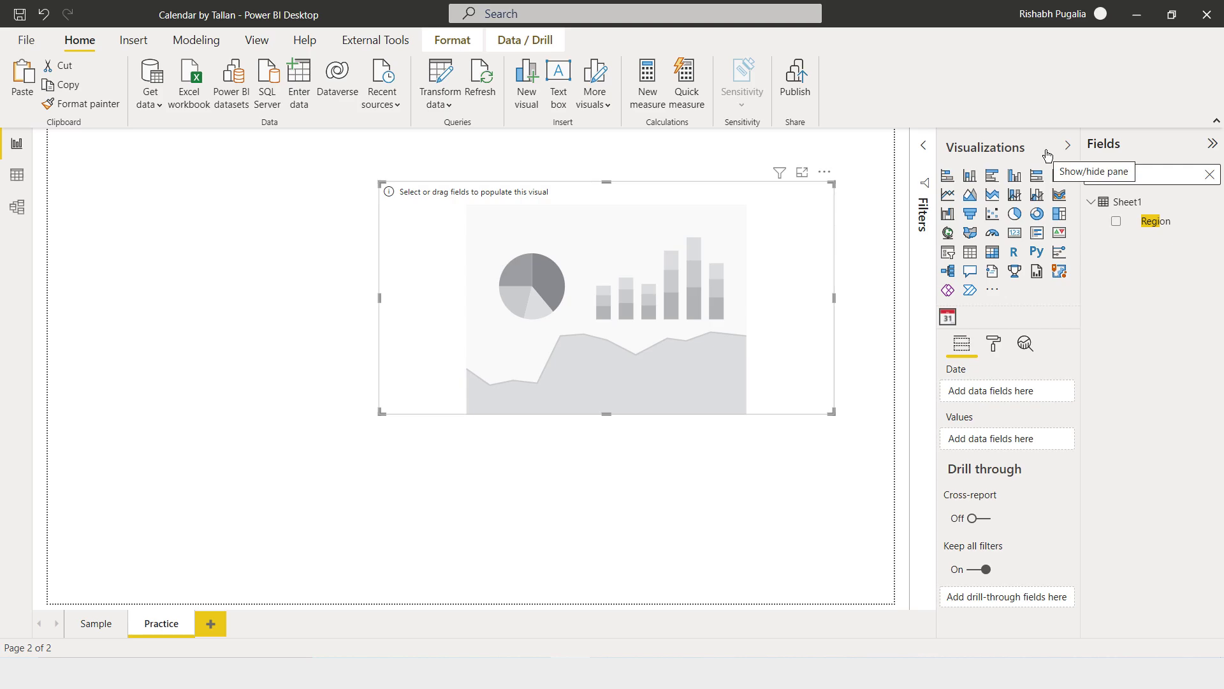
text(sale)
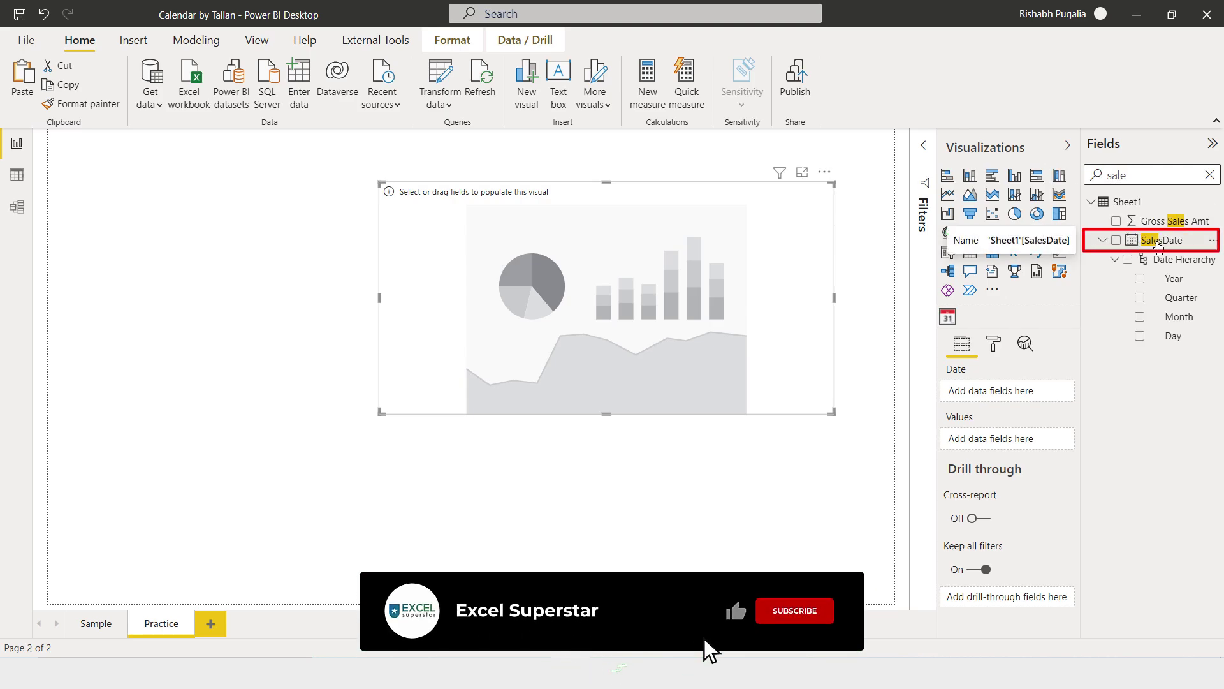
drag(1129, 237, 1014, 401)
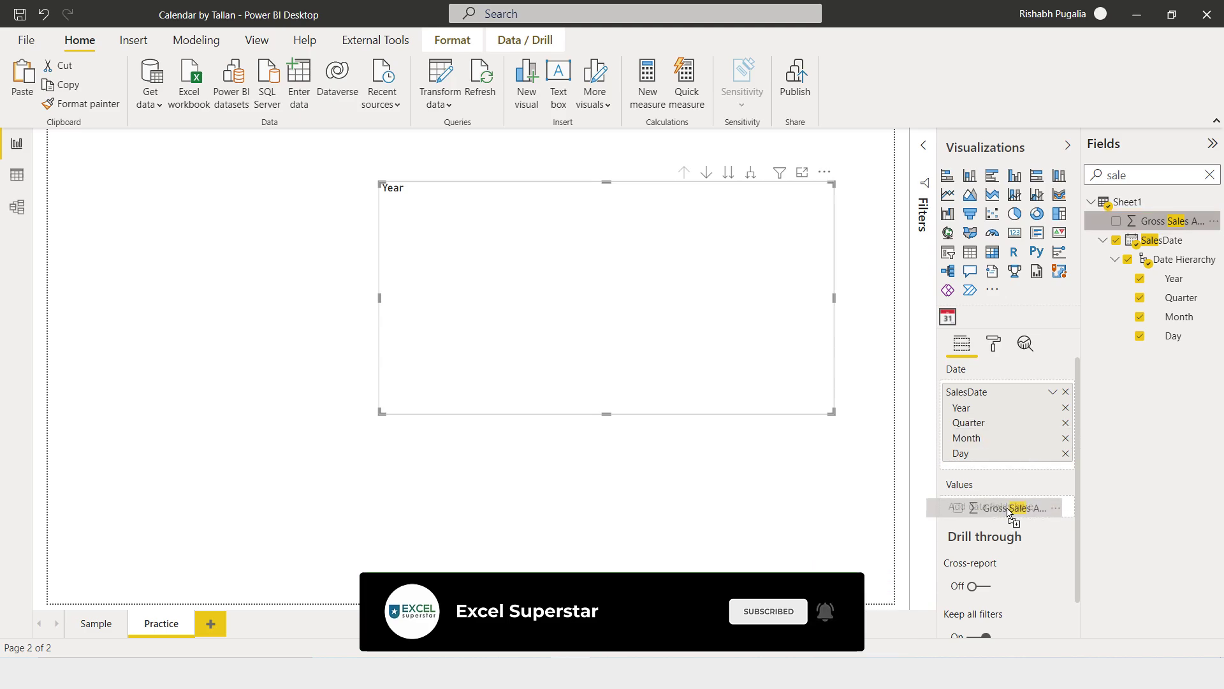
drag(1173, 221, 1010, 509)
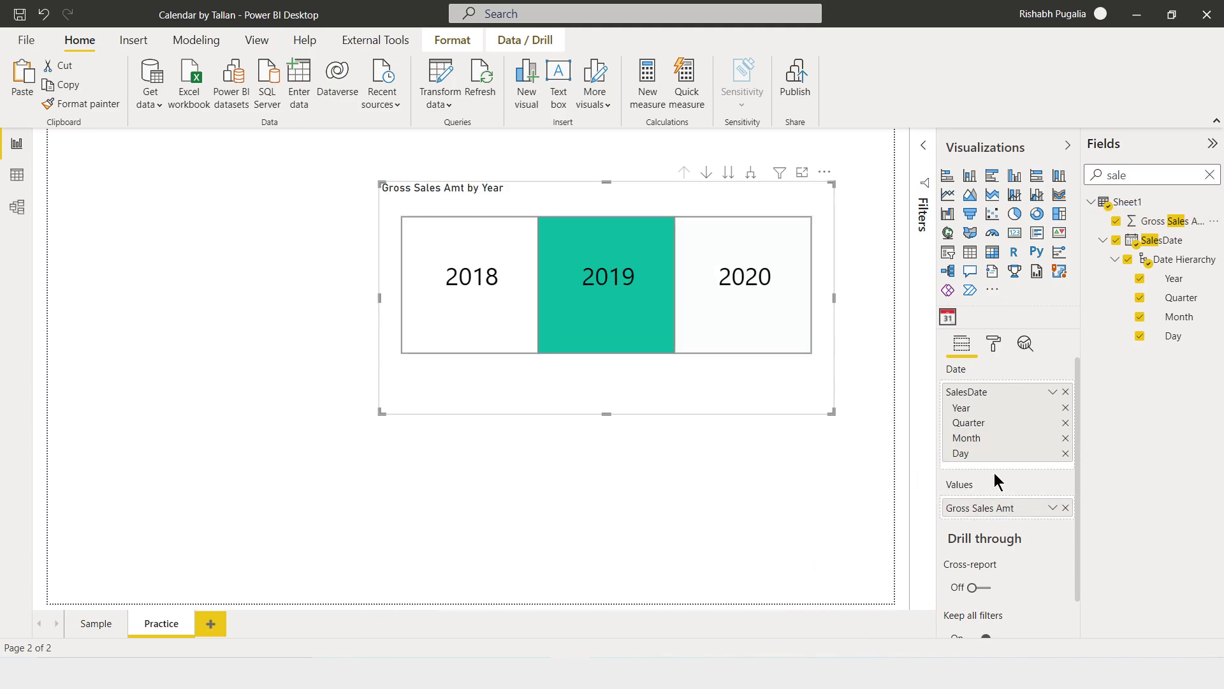
click(1052, 392)
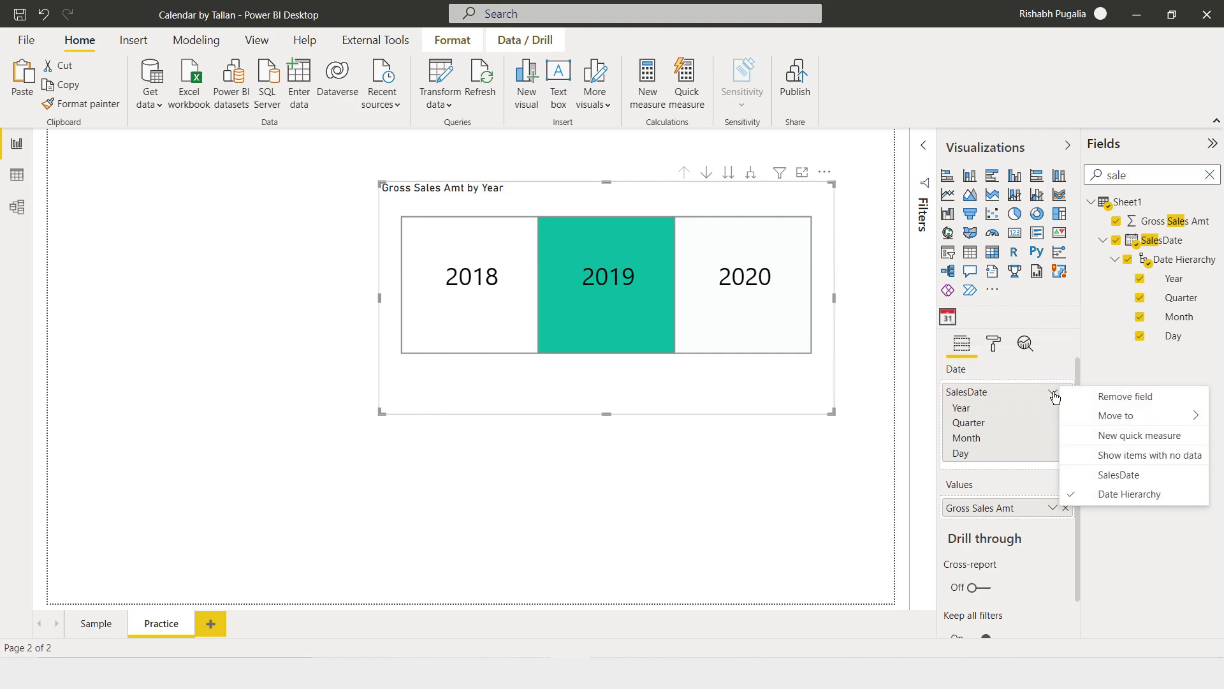
click(1107, 478)
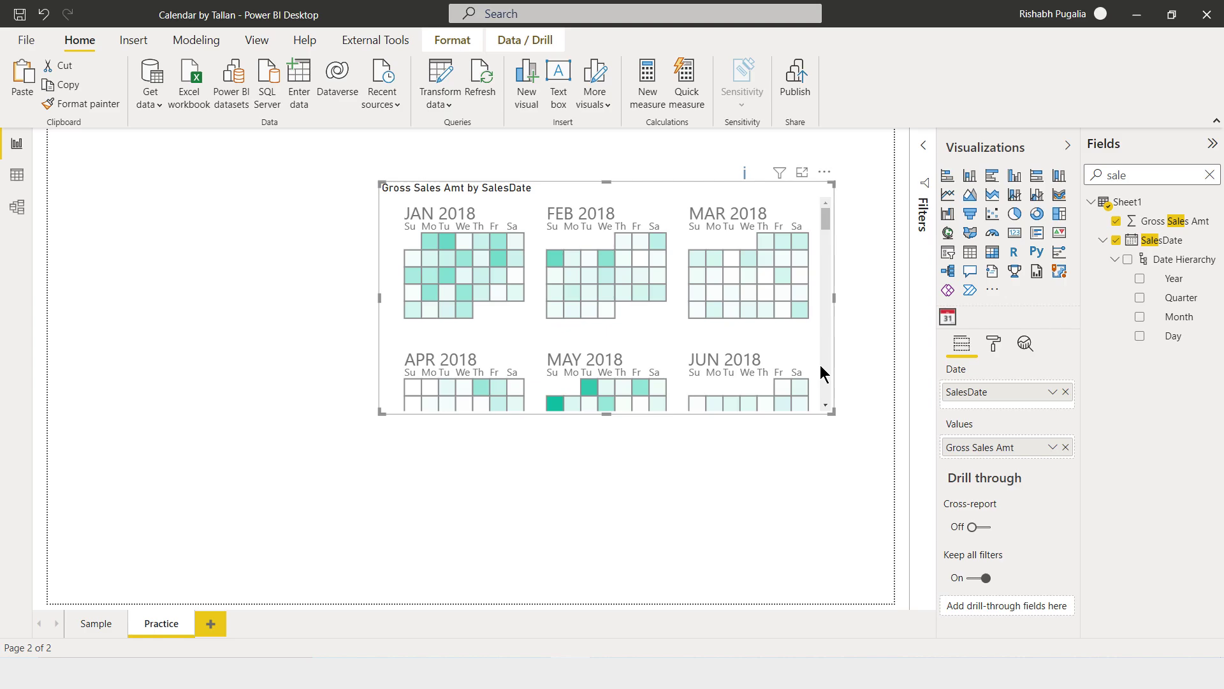
click(219, 230)
- Insert a slicer on the Year field and switch its style to List
click(947, 251)
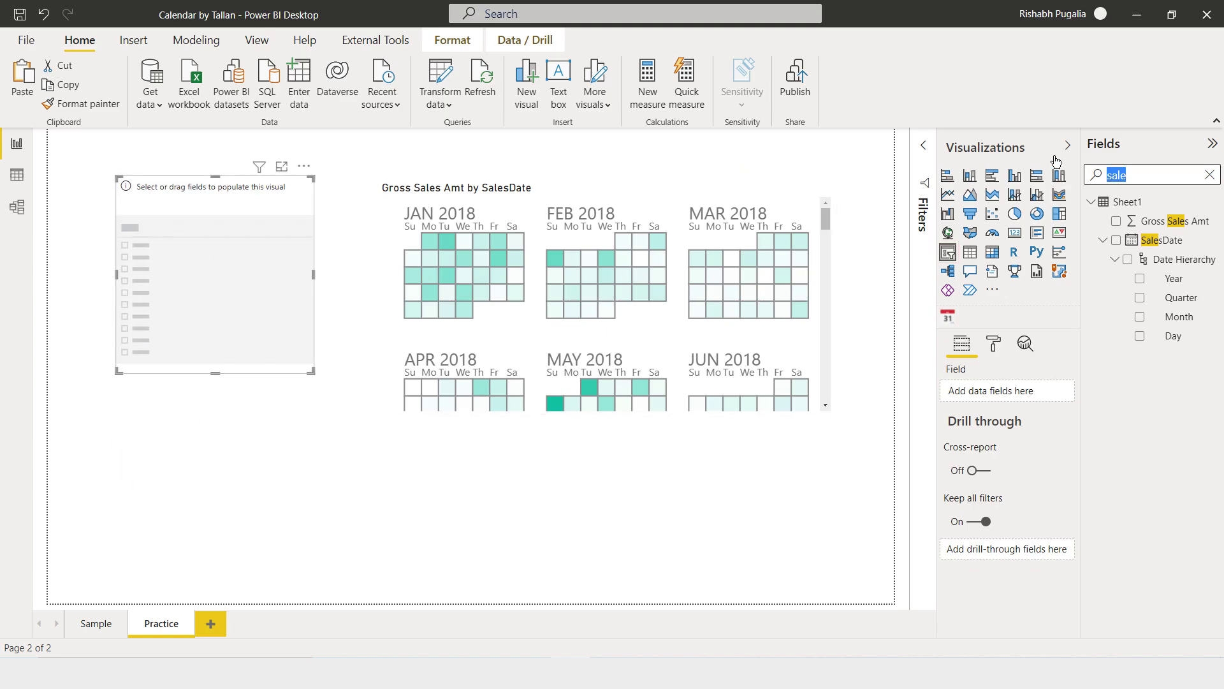
text(year)
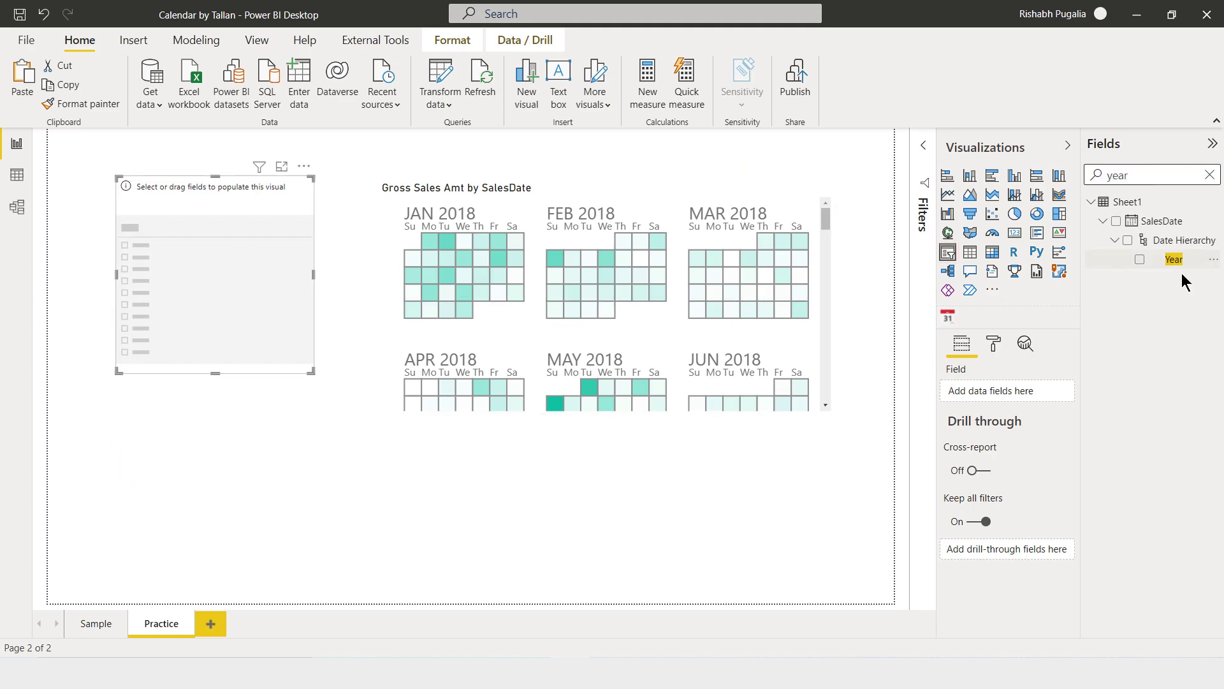
drag(1181, 273, 216, 268)
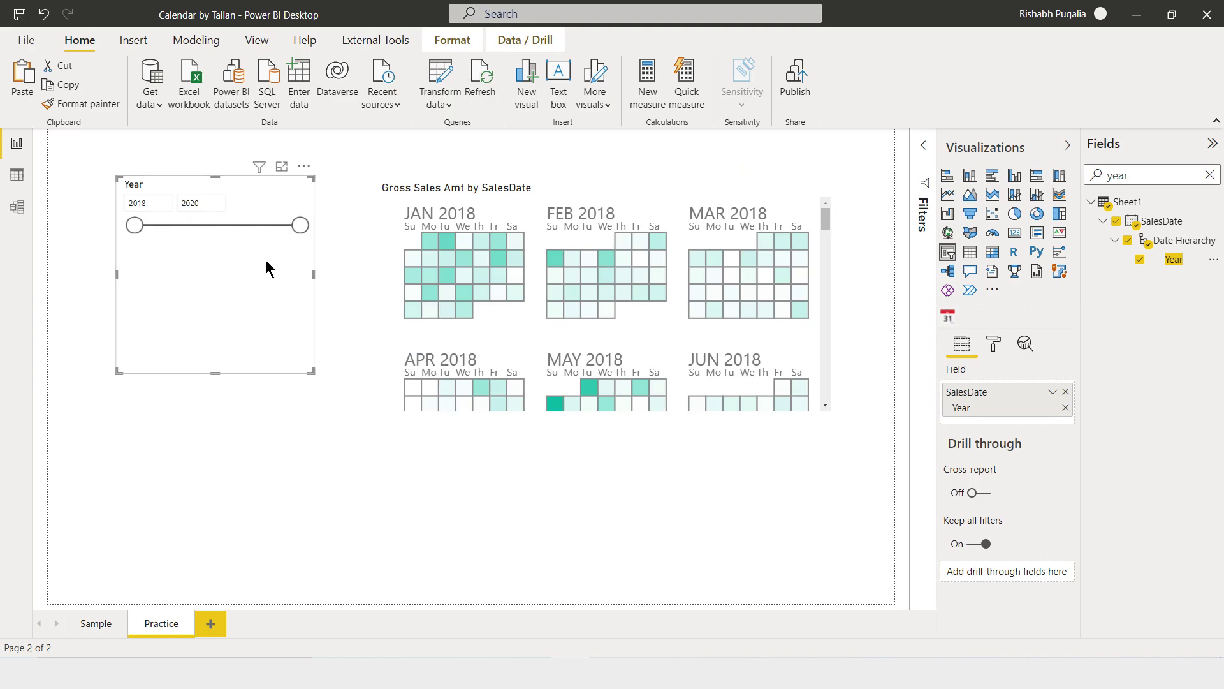
mouse_move(297, 193)
click(303, 186)
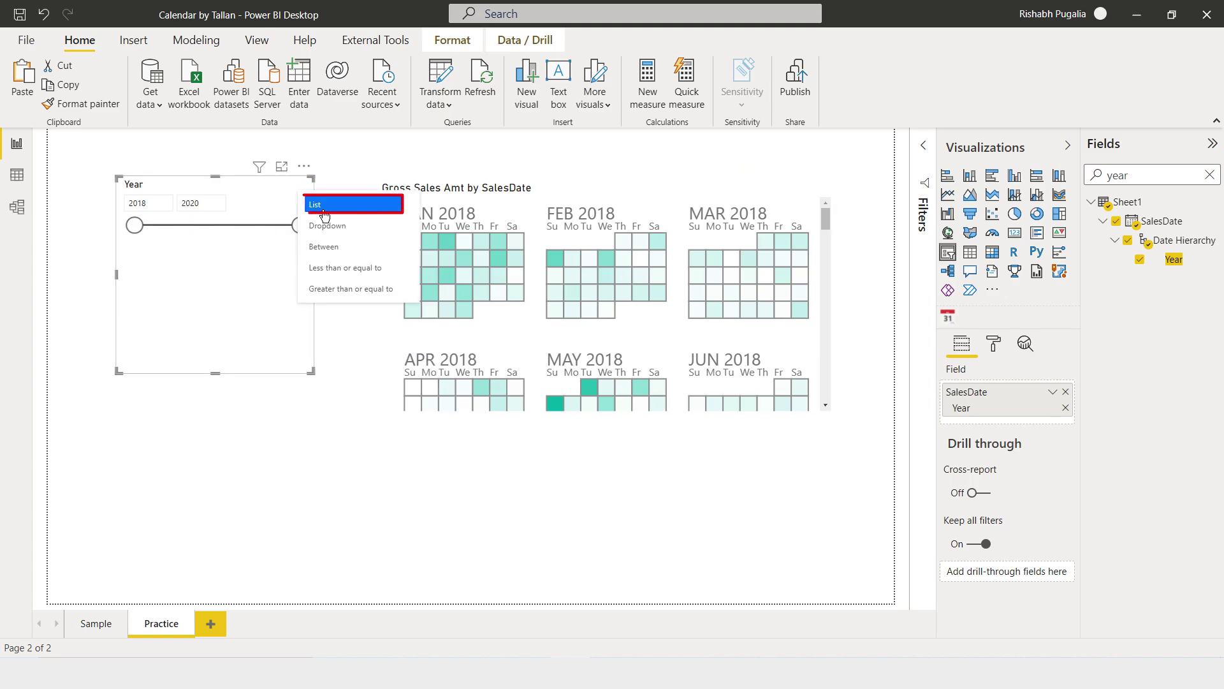
click(309, 200)
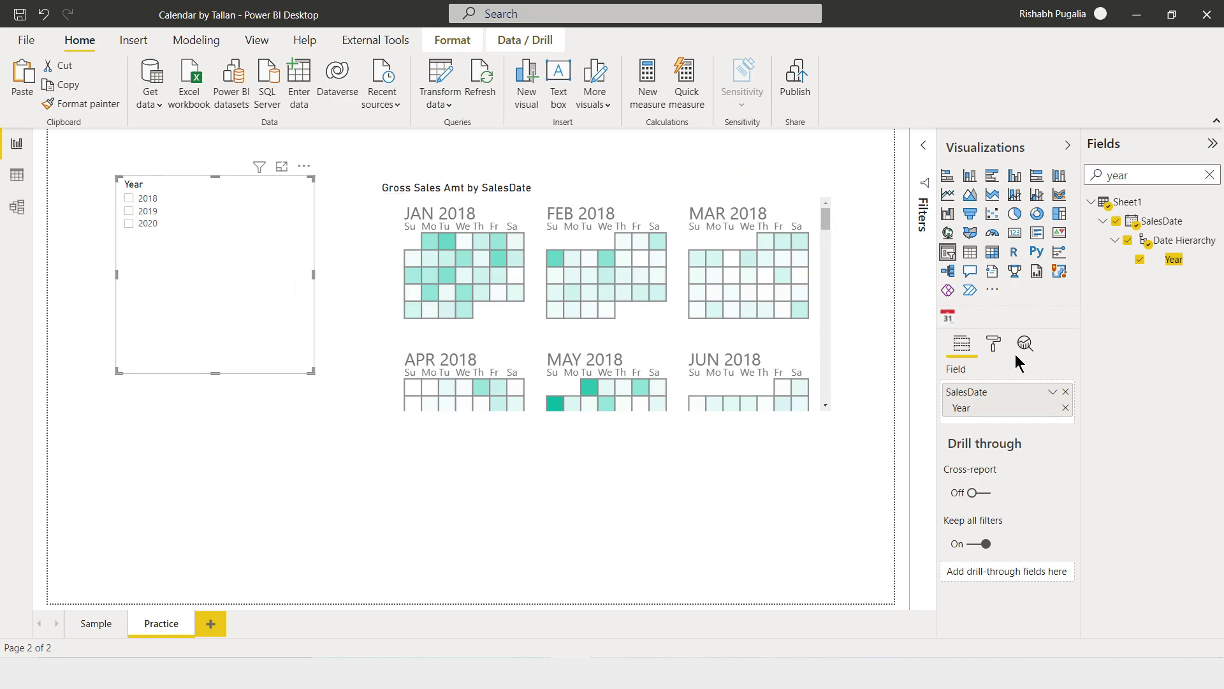
- Give the Year slicer a border, drop shadow and 16 pt item text
click(997, 343)
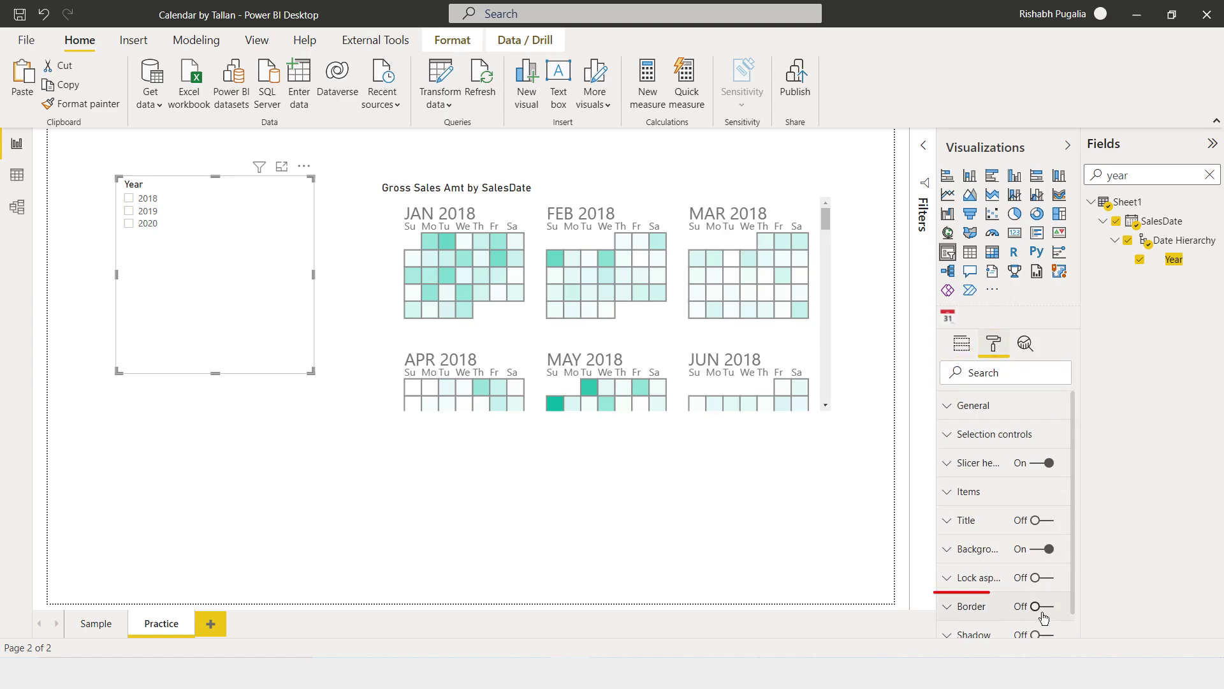
click(1044, 609)
scroll(1044, 607, down, 1)
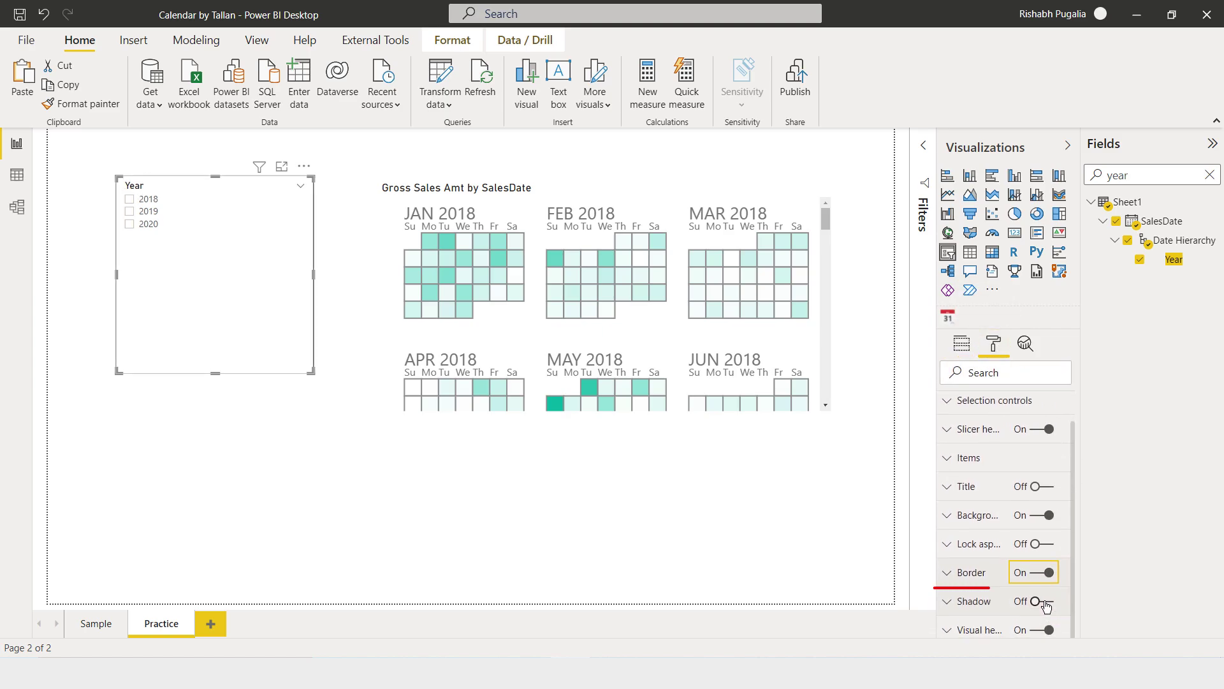
click(1047, 602)
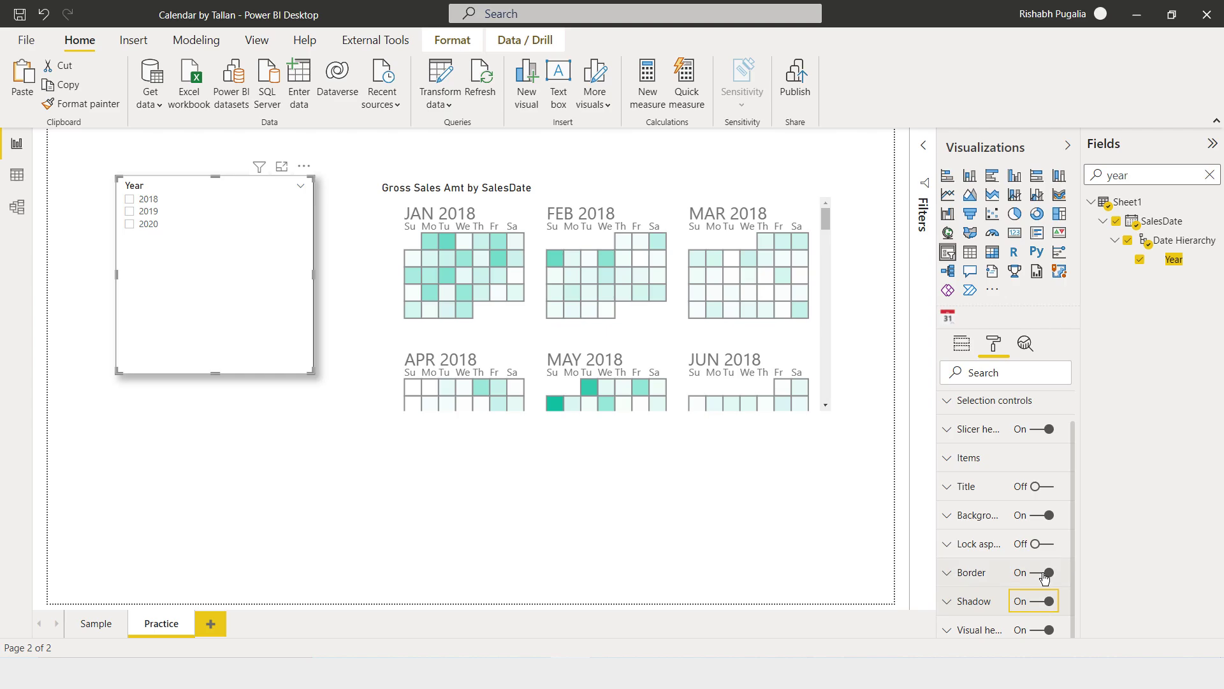
click(1004, 372)
text(size)
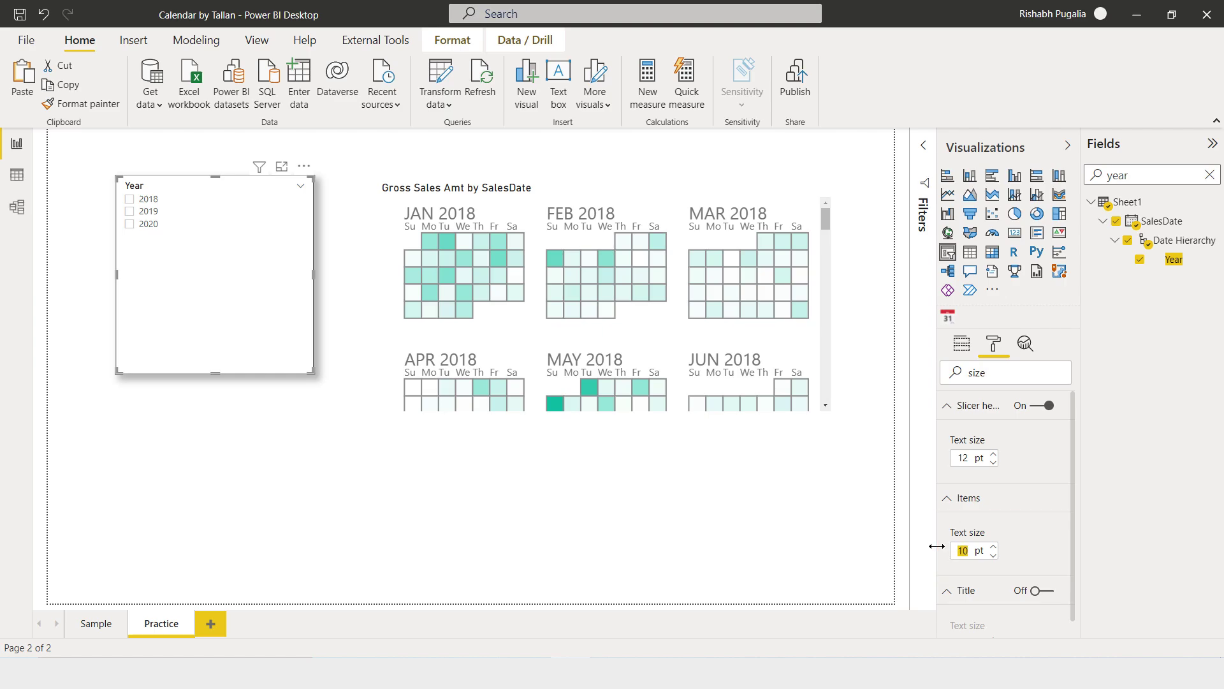
key(Return)
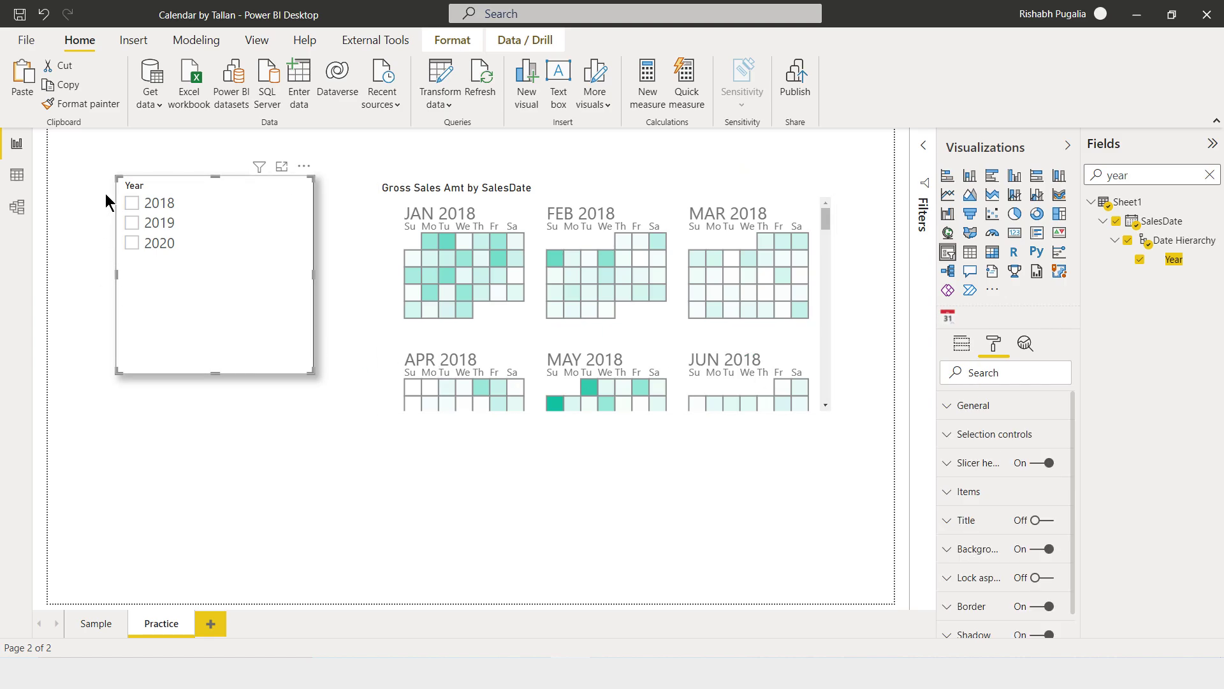
- Test each year, turn on Single select, and leave 2020 chosen
click(134, 204)
click(132, 224)
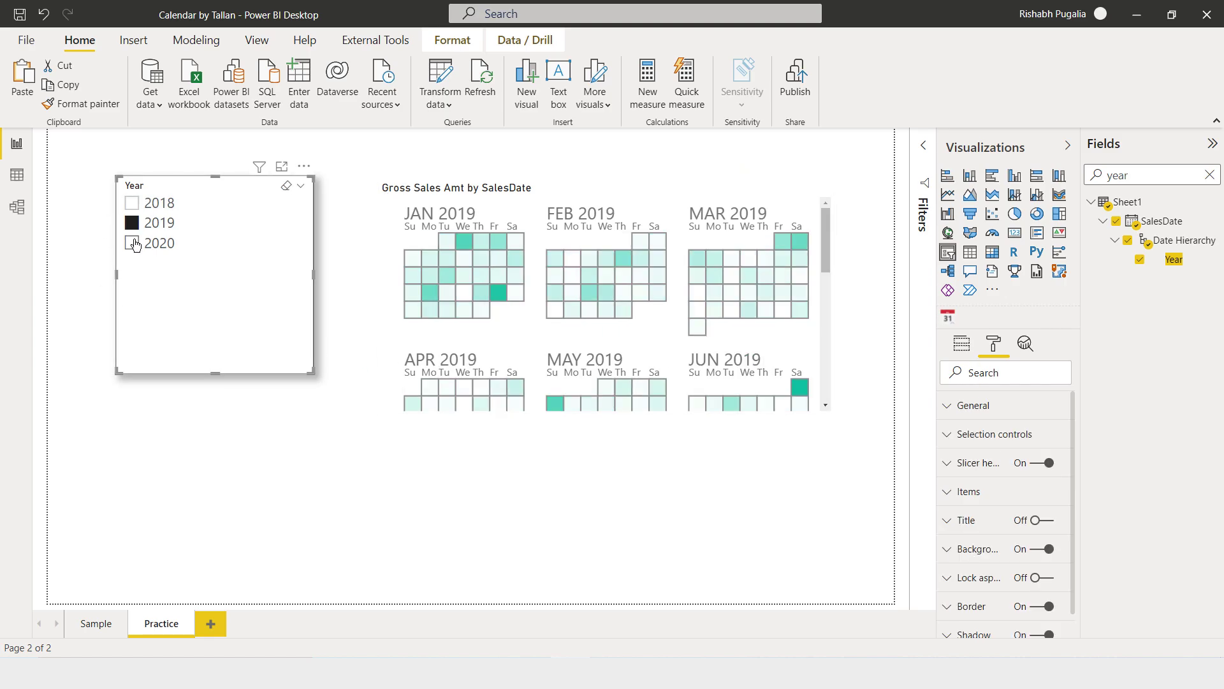
click(132, 244)
click(982, 433)
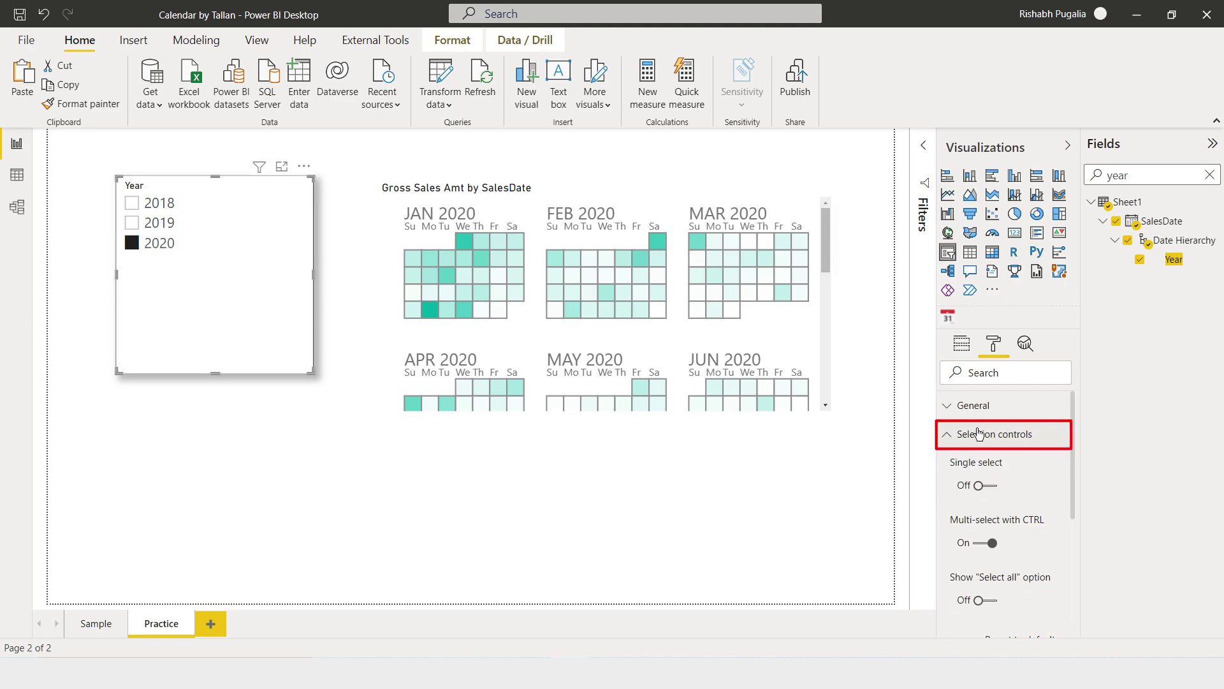
click(989, 486)
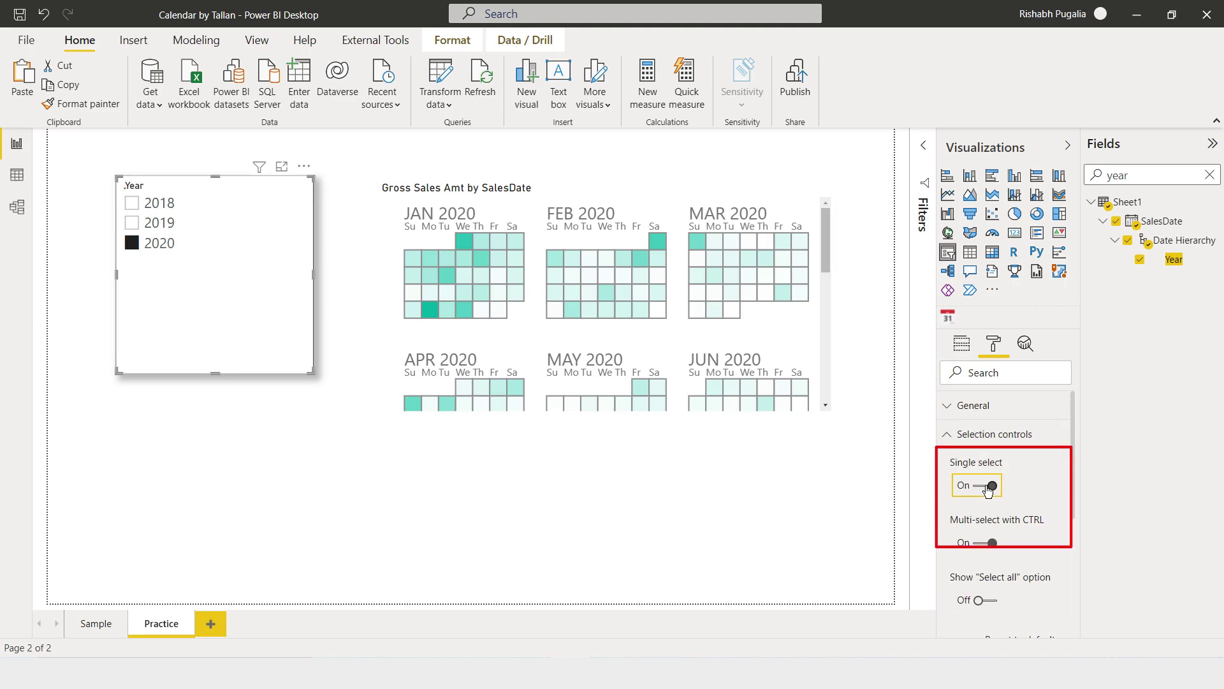
click(132, 223)
click(132, 243)
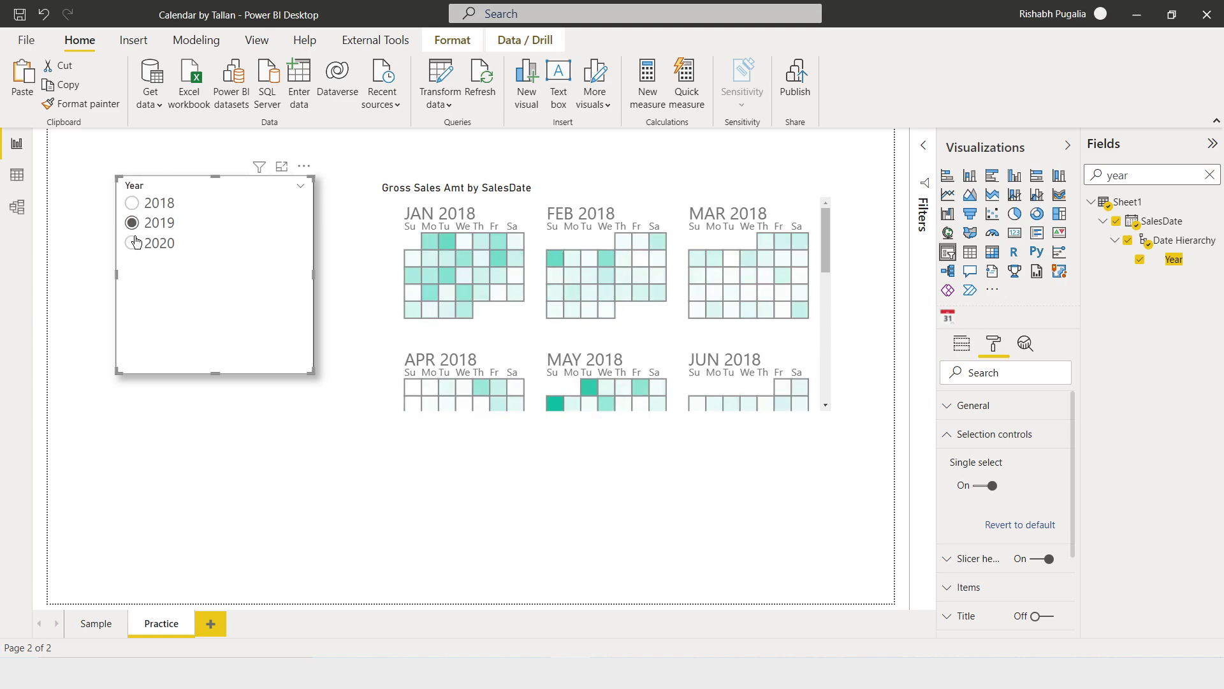
- Nudge the Year slicer and calendar so they line up
drag(206, 268, 215, 273)
click(634, 192)
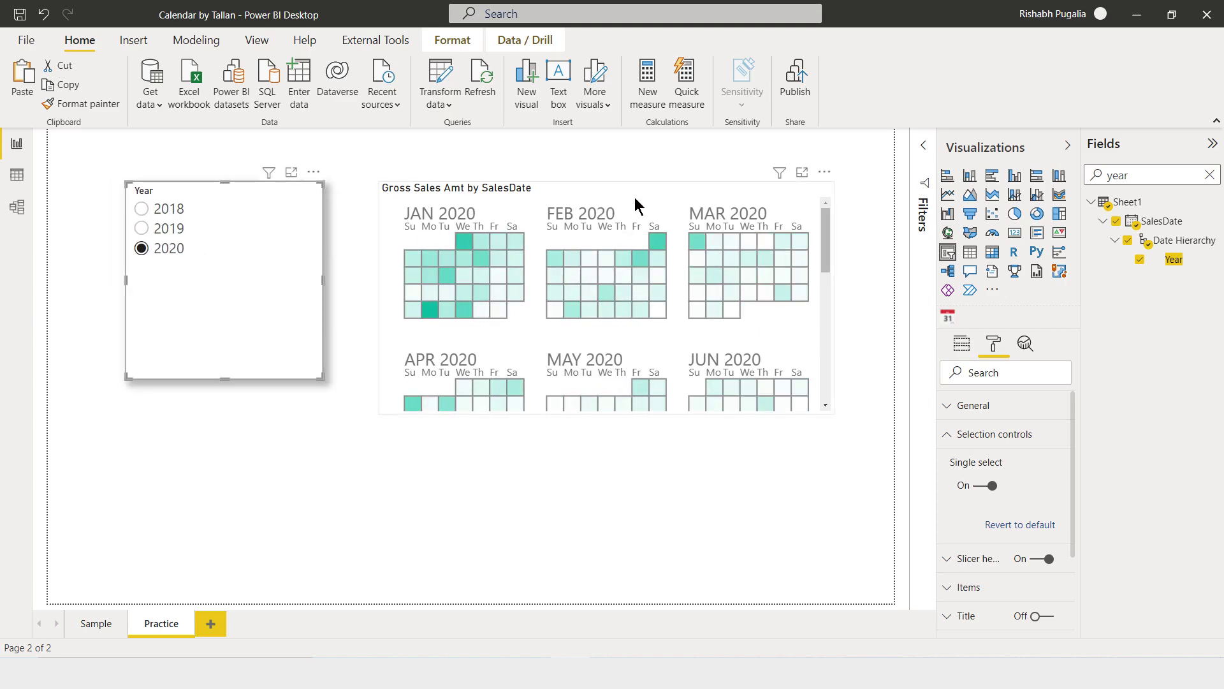
drag(634, 190, 641, 189)
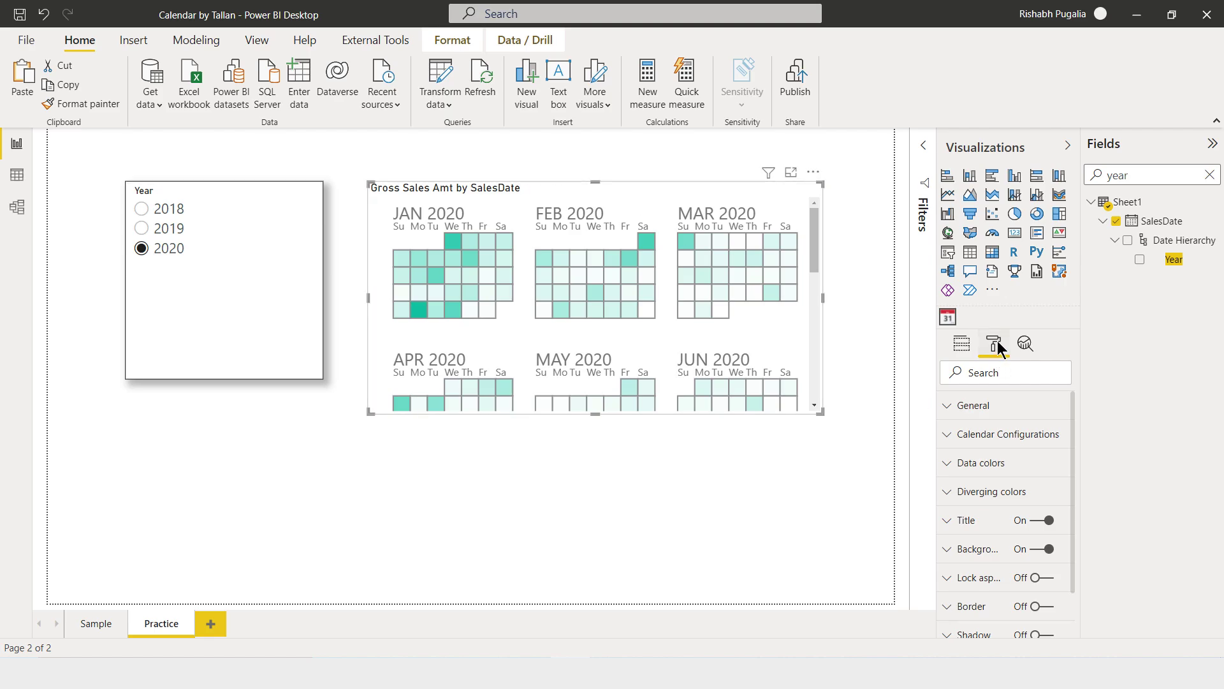
- Set the calendar to 6 columns, widen it, and add a shadow and border
click(1014, 434)
text(6)
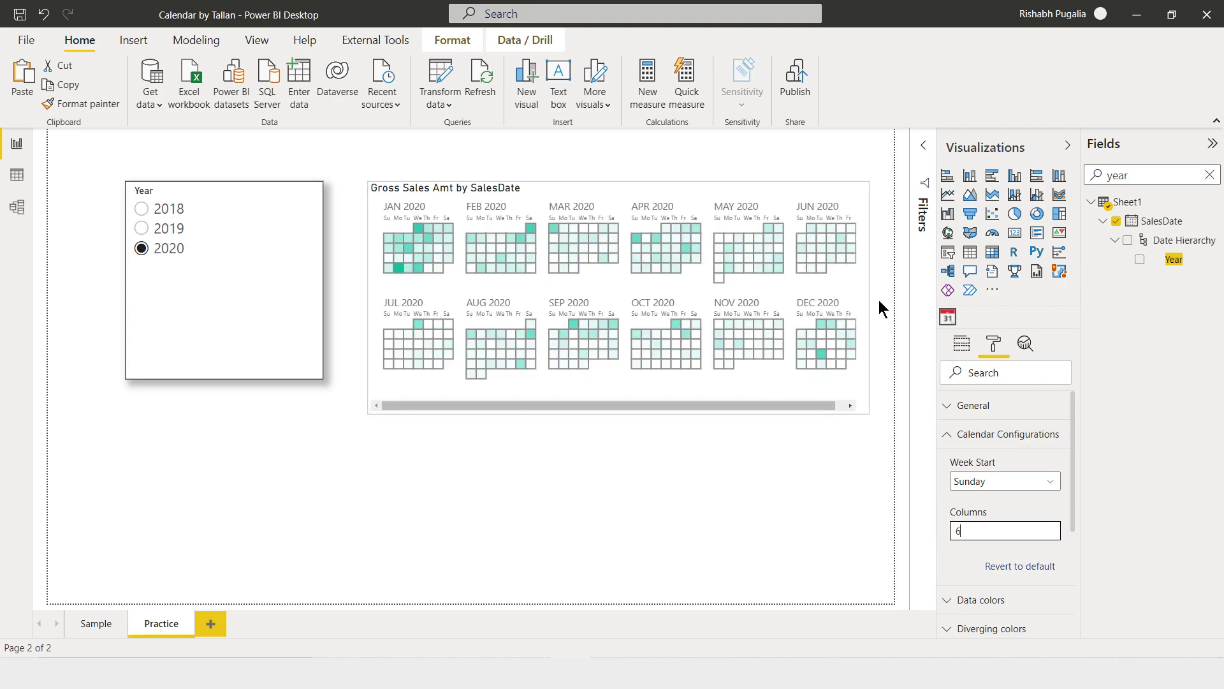
drag(823, 298, 893, 299)
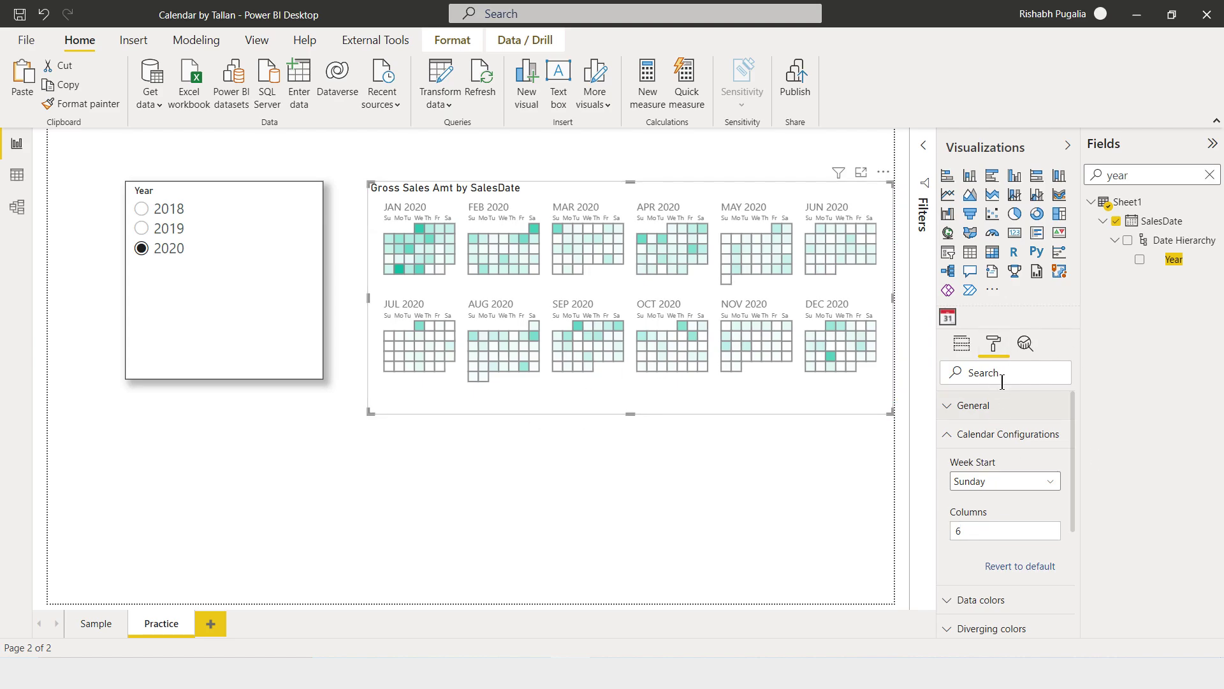
scroll(1022, 430, down, 5)
click(1040, 571)
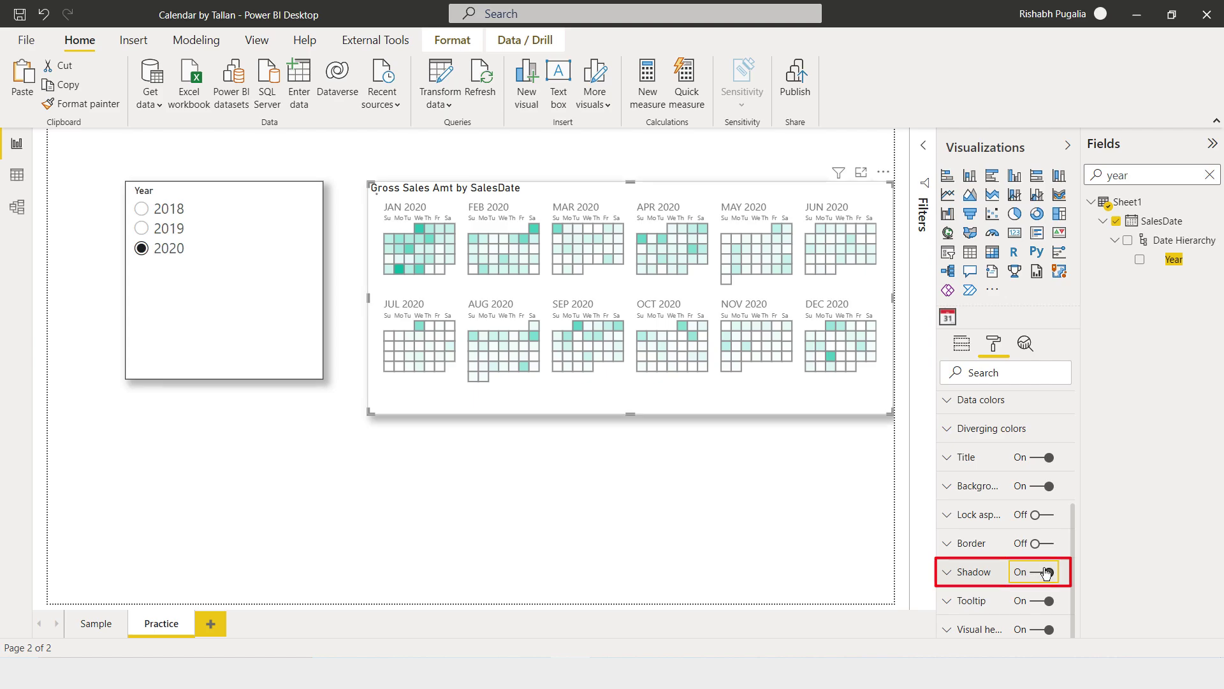
click(1048, 544)
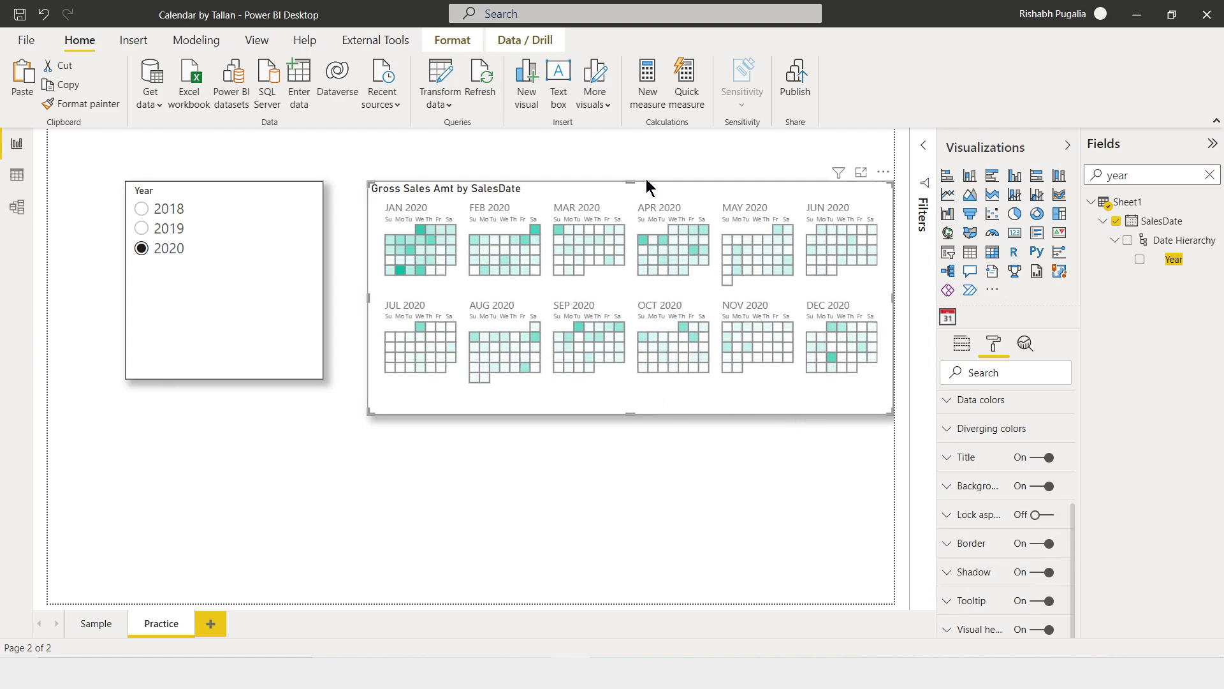
drag(646, 179, 618, 181)
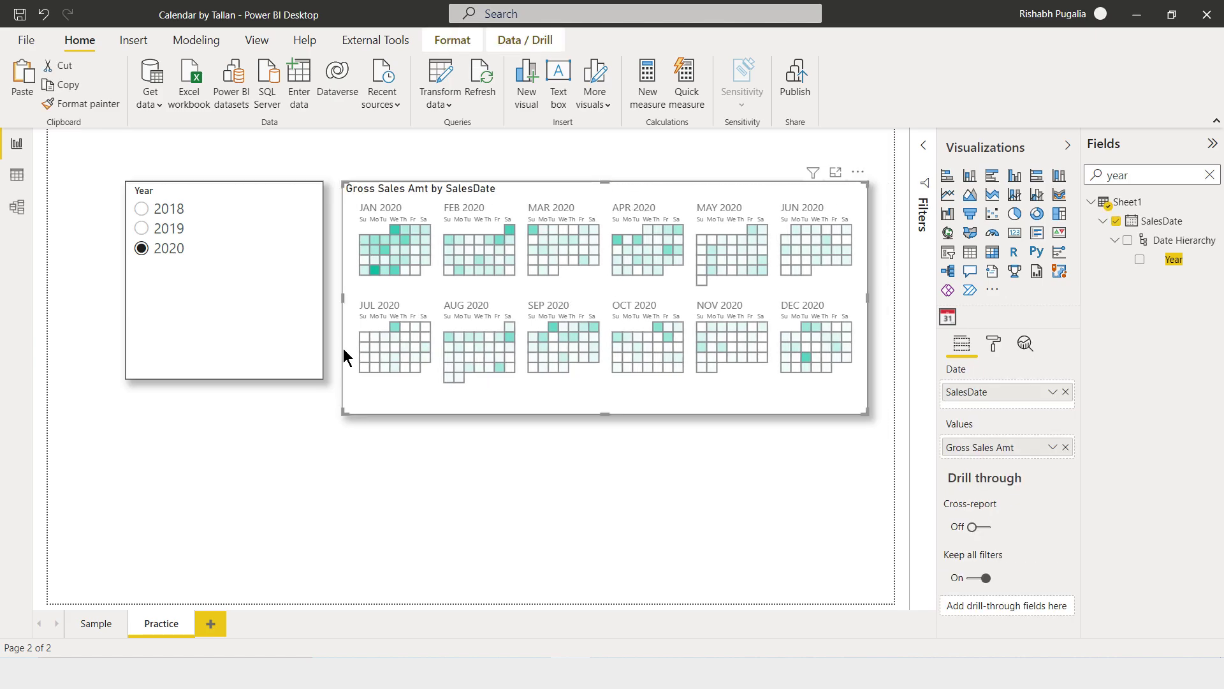
click(89, 623)
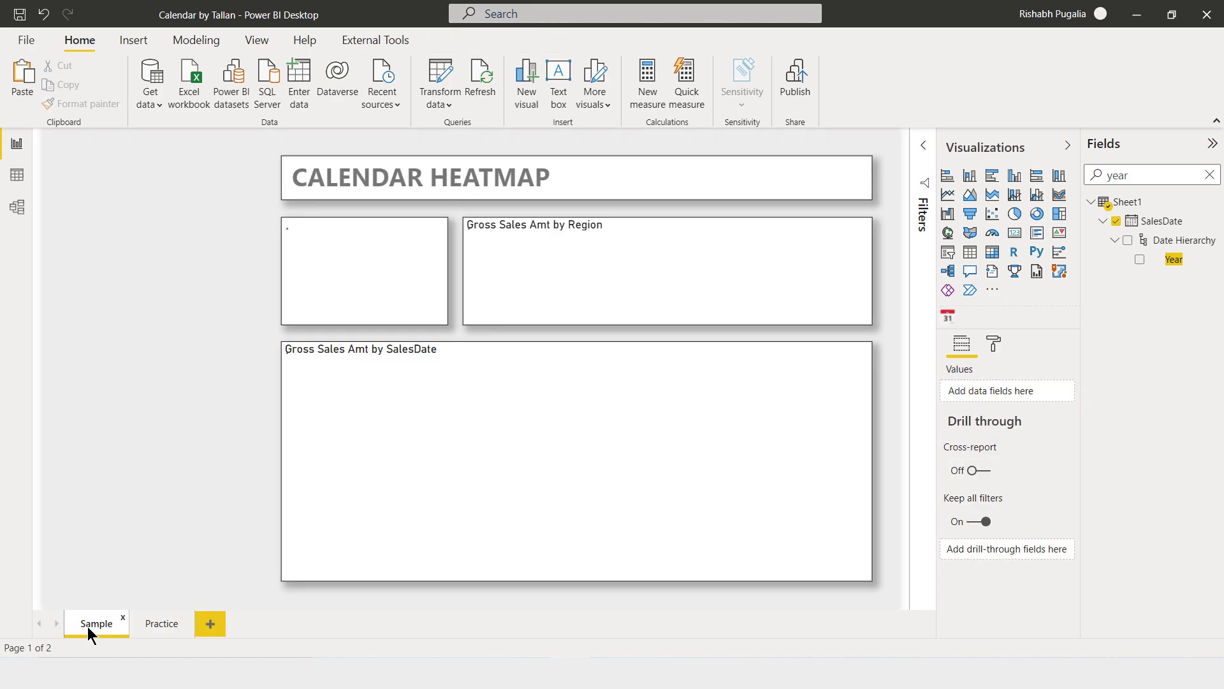
- On the Practice page, move the calendar lower and shrink the Year slicer above it
click(162, 630)
drag(531, 181, 441, 361)
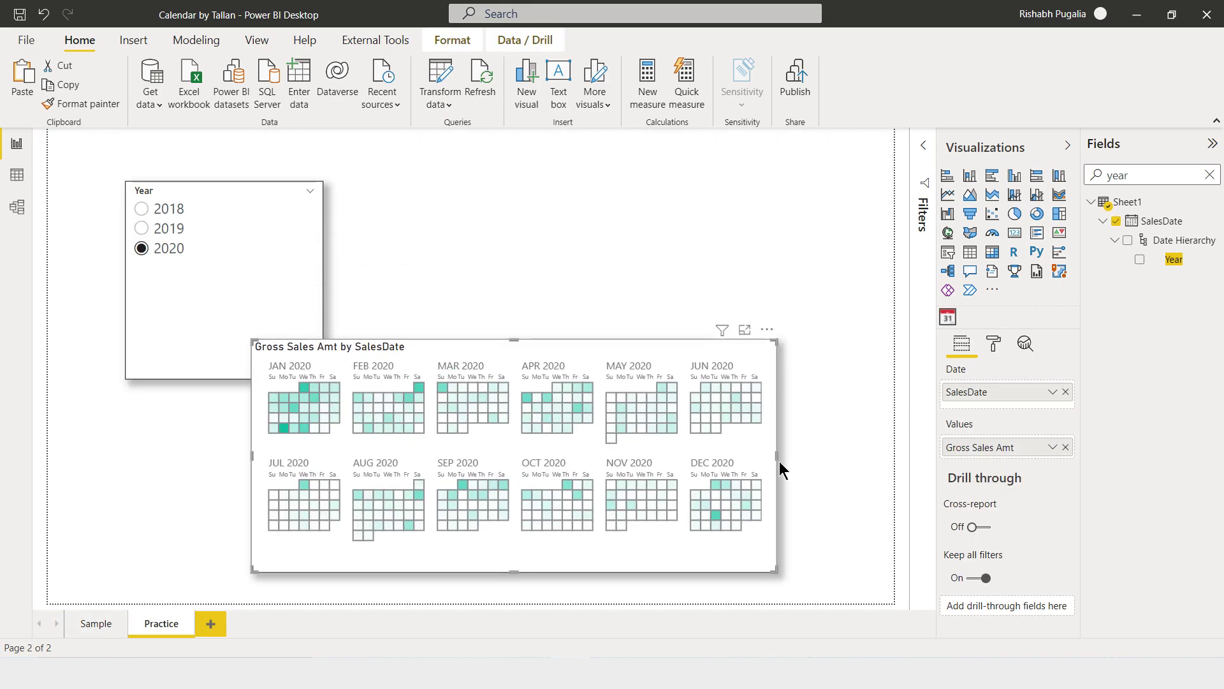
drag(776, 456, 840, 462)
mouse_move(330, 260)
mouse_down()
mouse_move(415, 262)
mouse_move(403, 260)
mouse_up()
drag(446, 379, 398, 288)
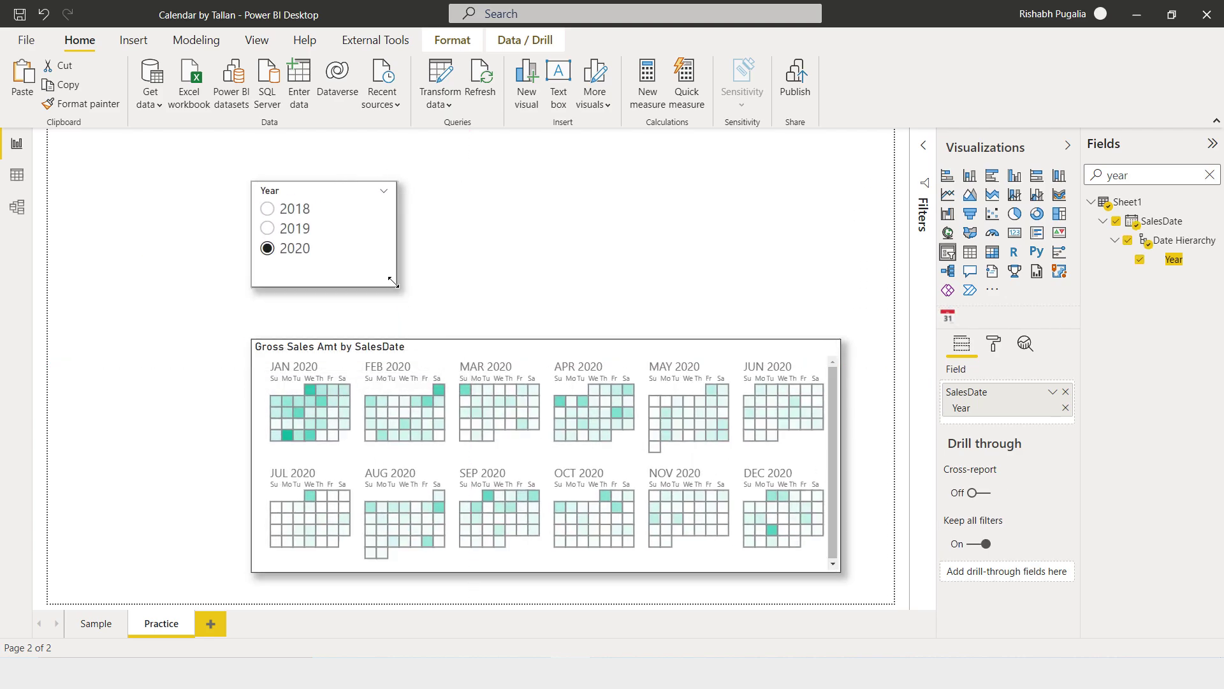
drag(329, 273, 329, 286)
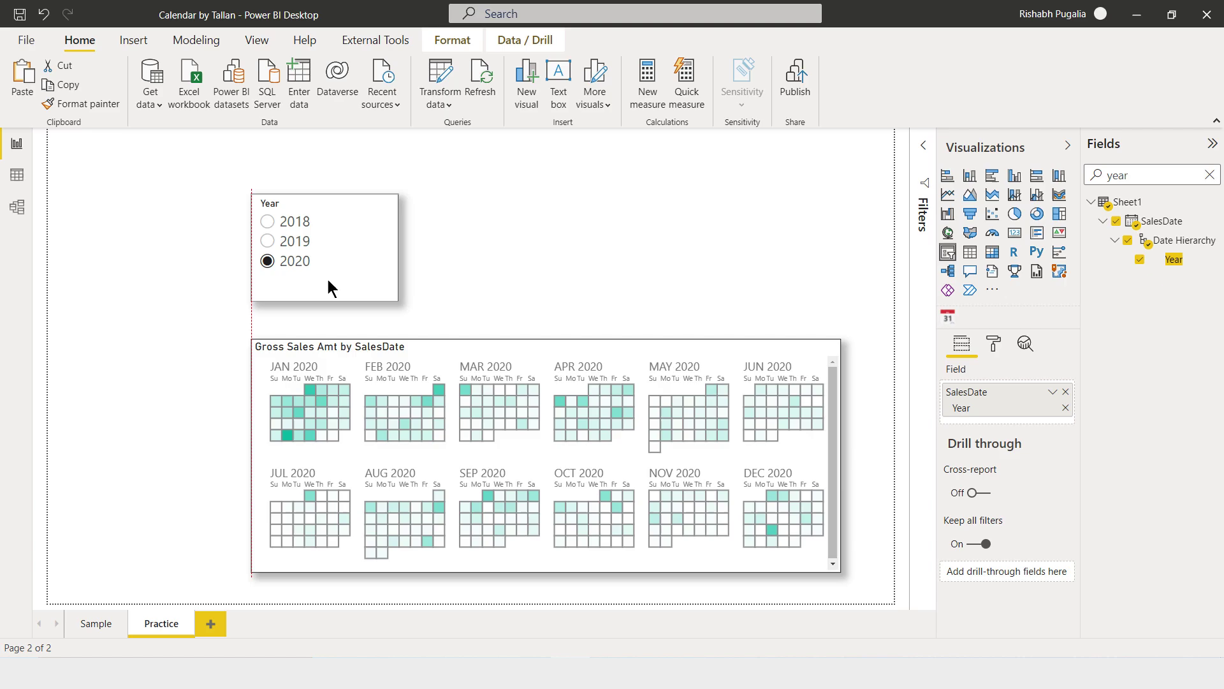
click(466, 249)
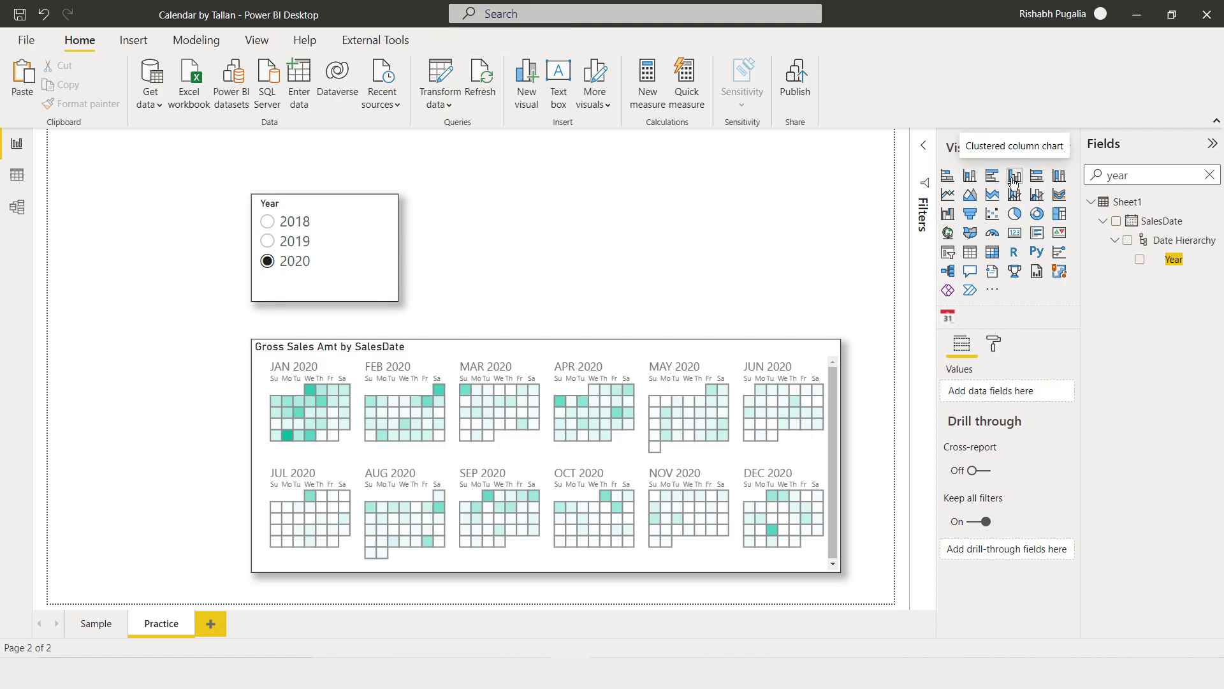
- Insert a clustered column chart beside the Year slicer, widen it, and adjust the calendar's height
click(1014, 180)
drag(208, 238, 469, 239)
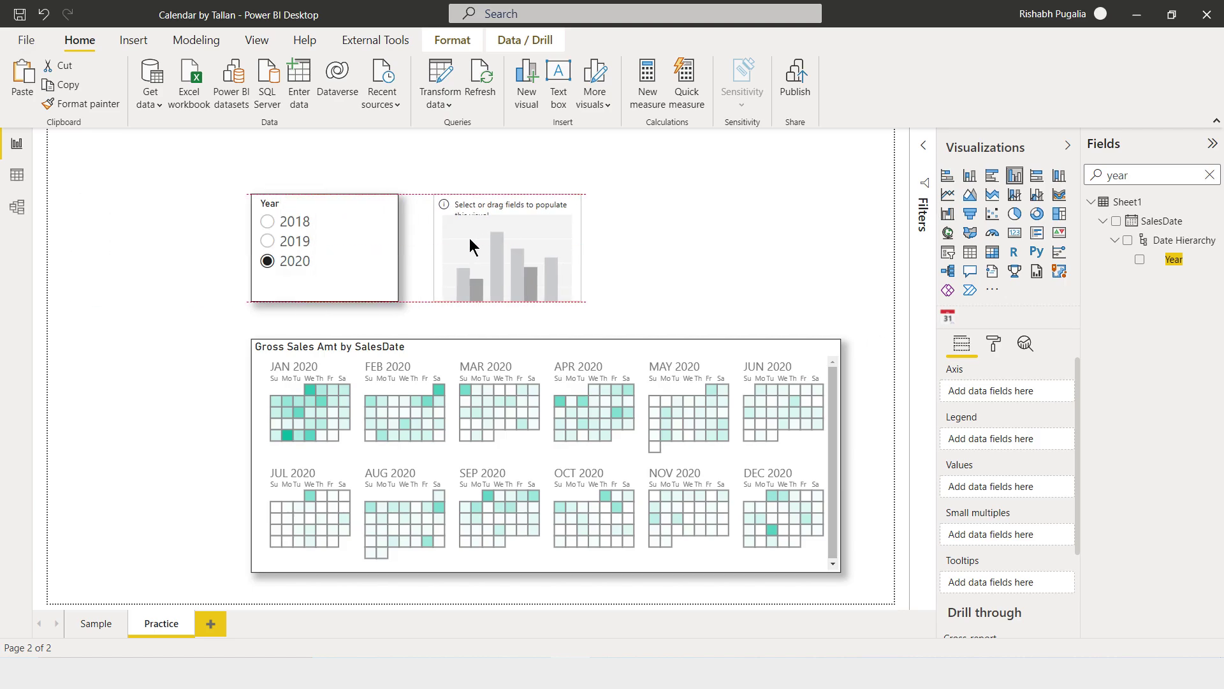
drag(583, 244, 809, 265)
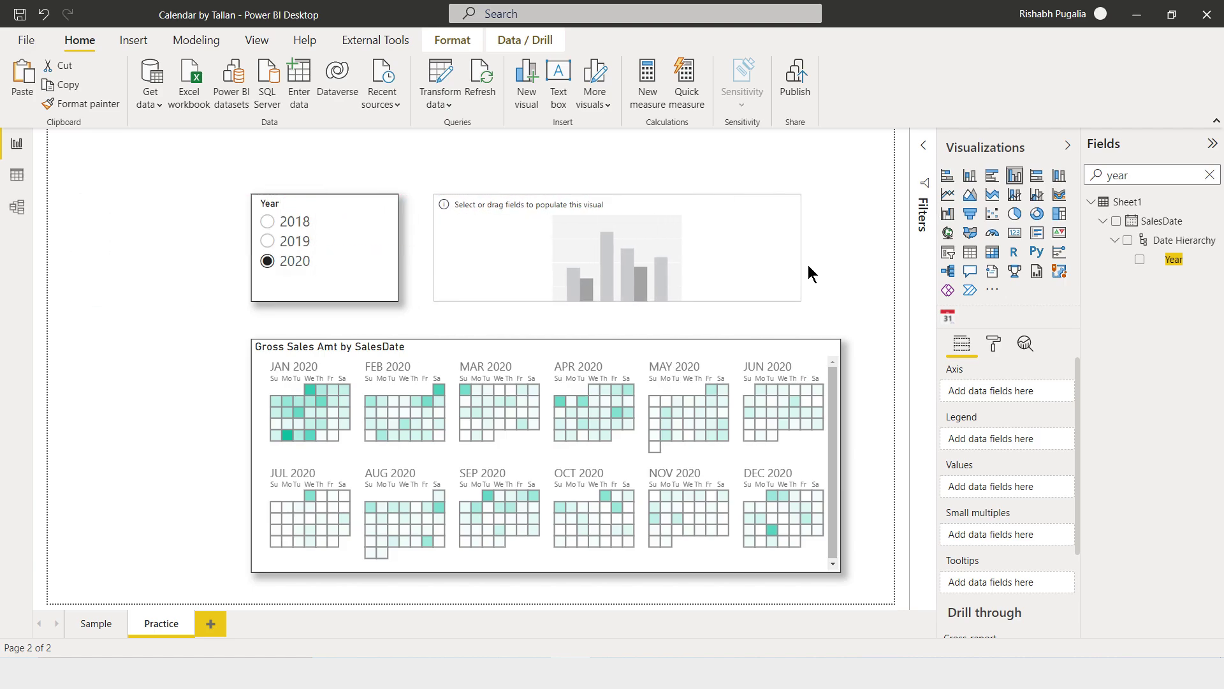
click(556, 342)
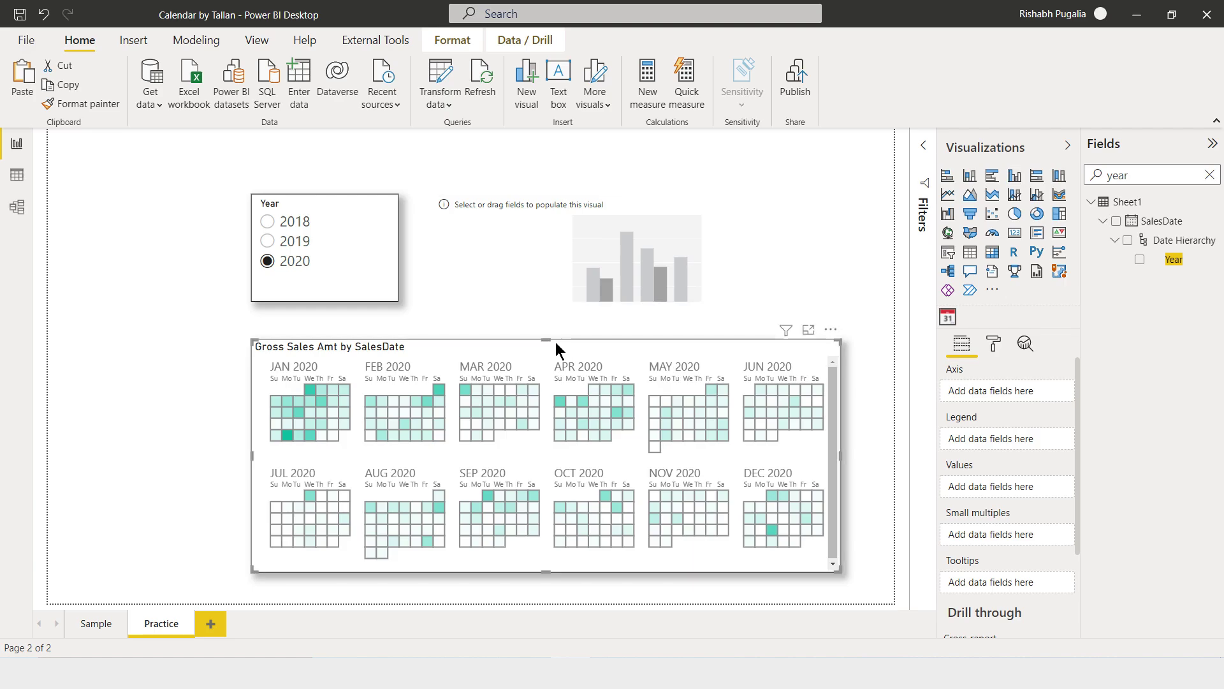
drag(547, 339, 548, 331)
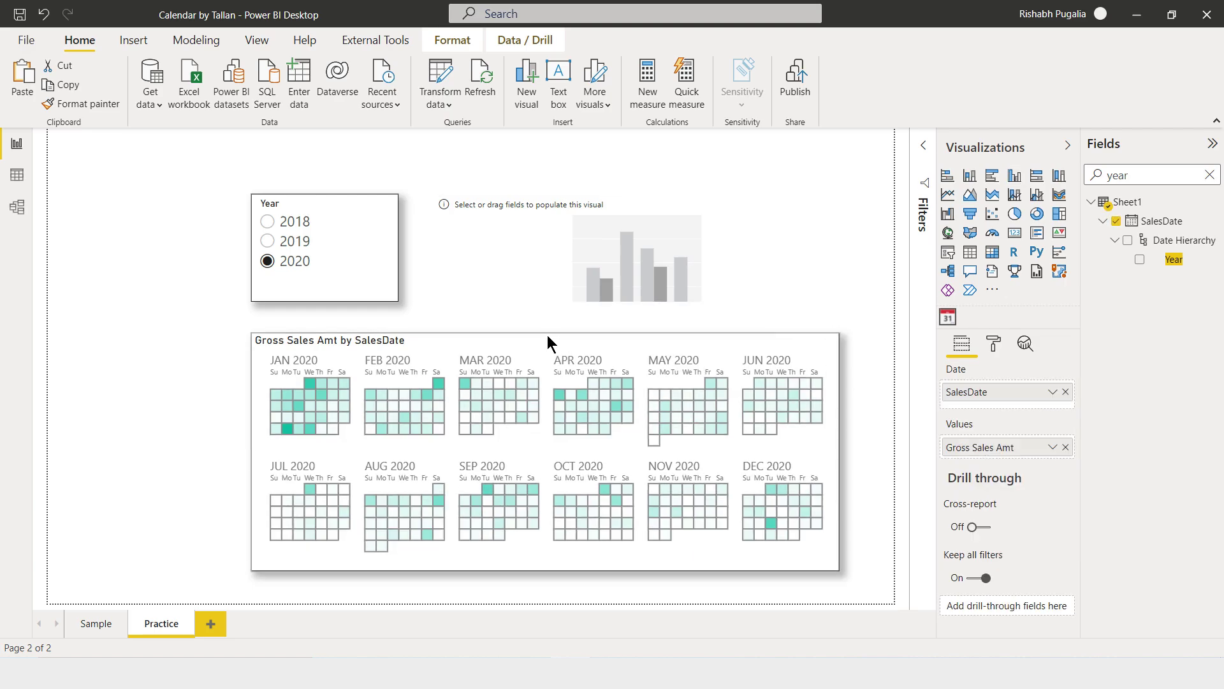
click(599, 289)
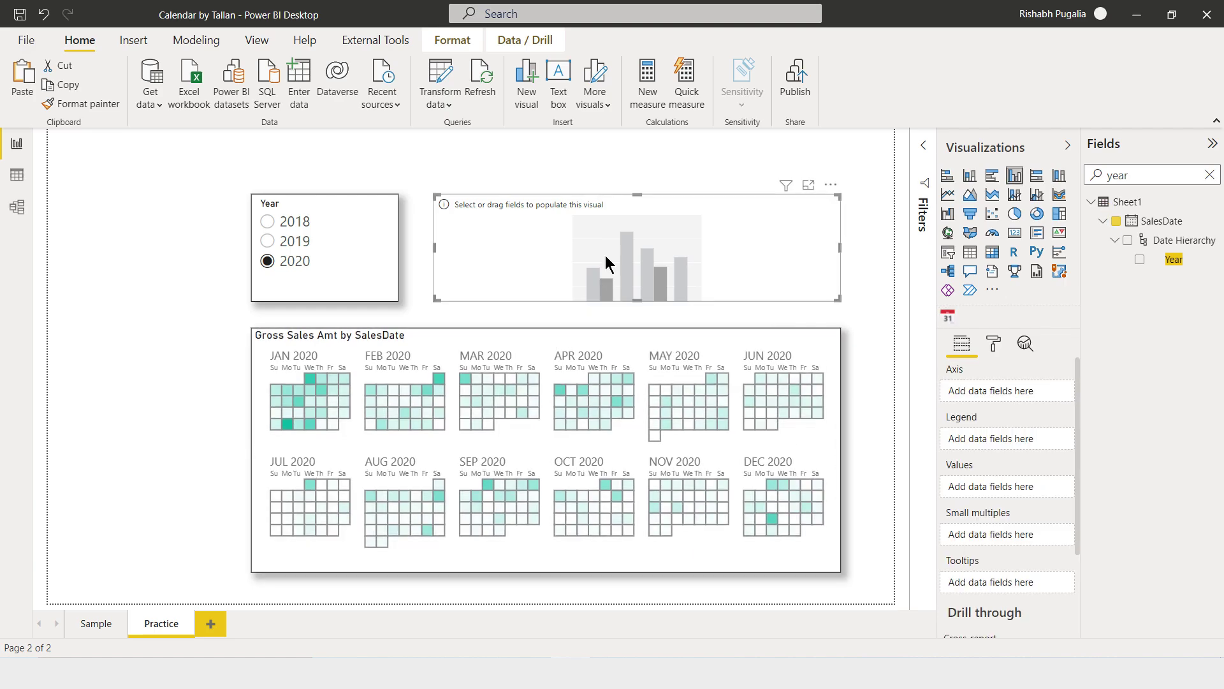
- Put Region on the chart's Axis and Gross Sales Amt in Values
double_click(1140, 170)
text(egion)
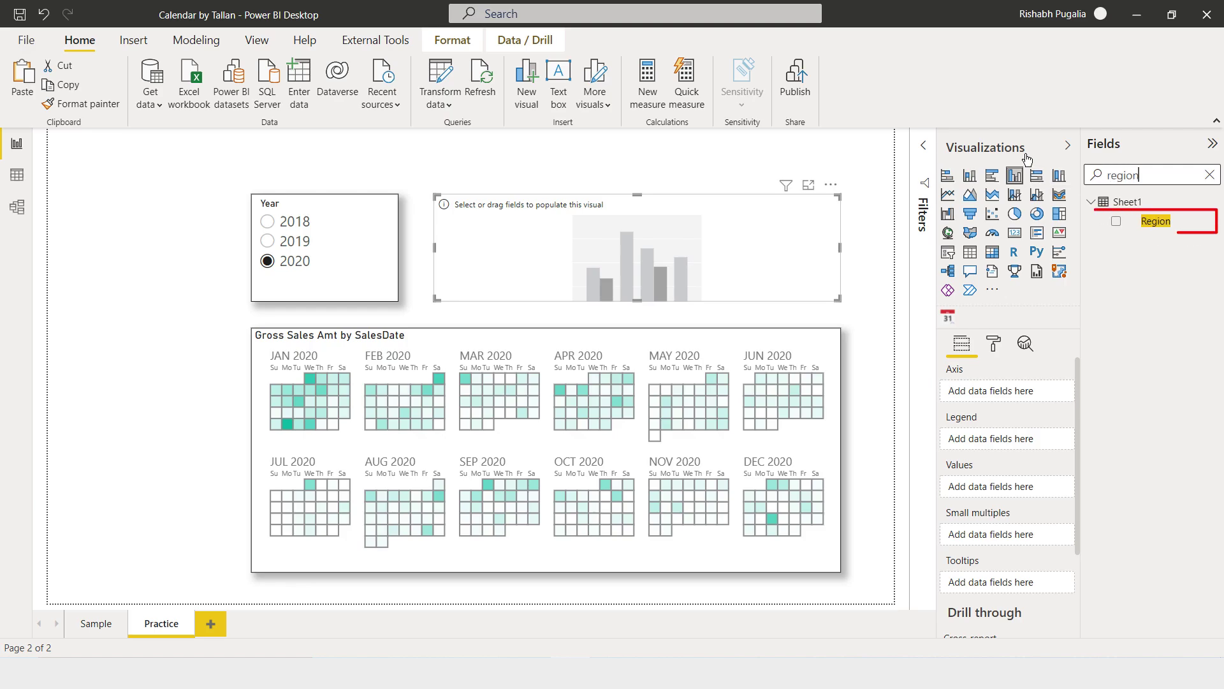
drag(1103, 217, 549, 223)
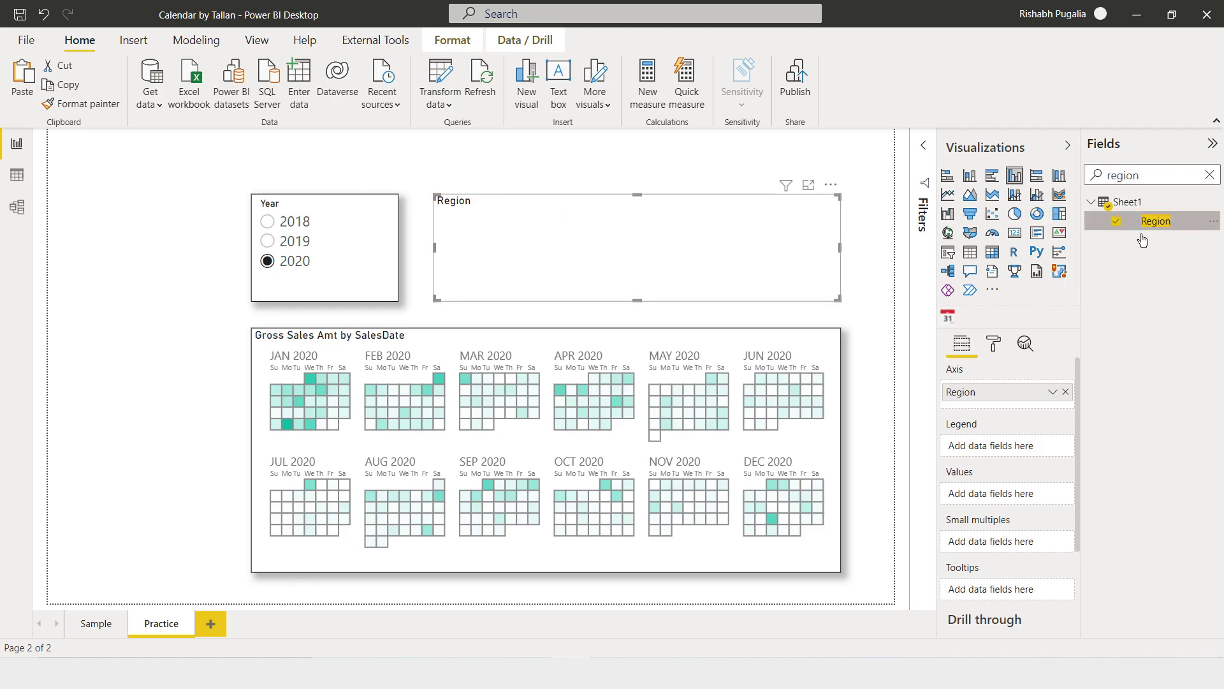
double_click(1122, 175)
text(gross)
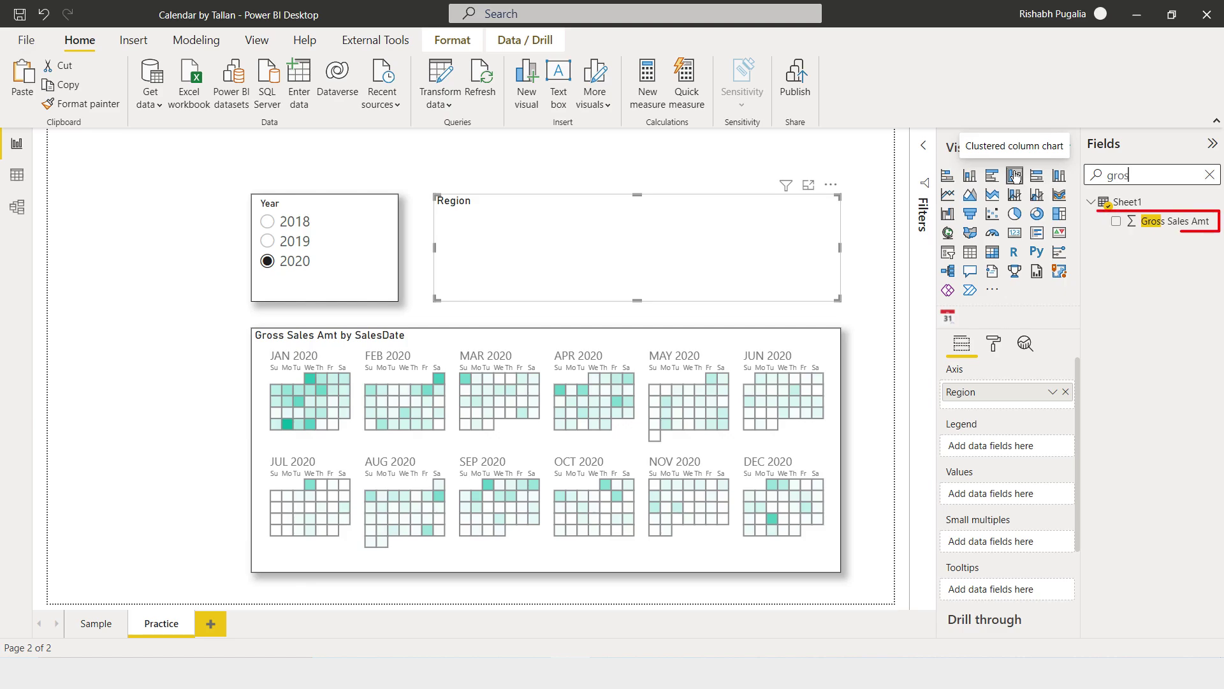
drag(1148, 221, 571, 276)
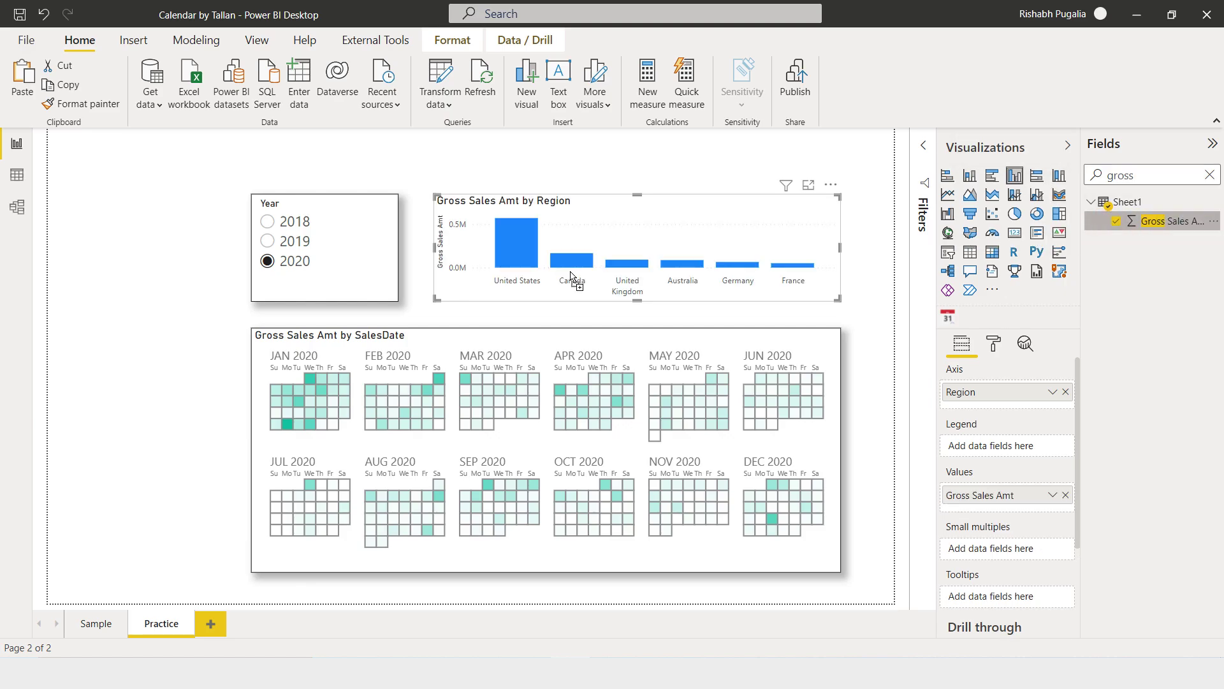
- Filter the report to 2019 and give the Region column chart a shadow and border
click(995, 346)
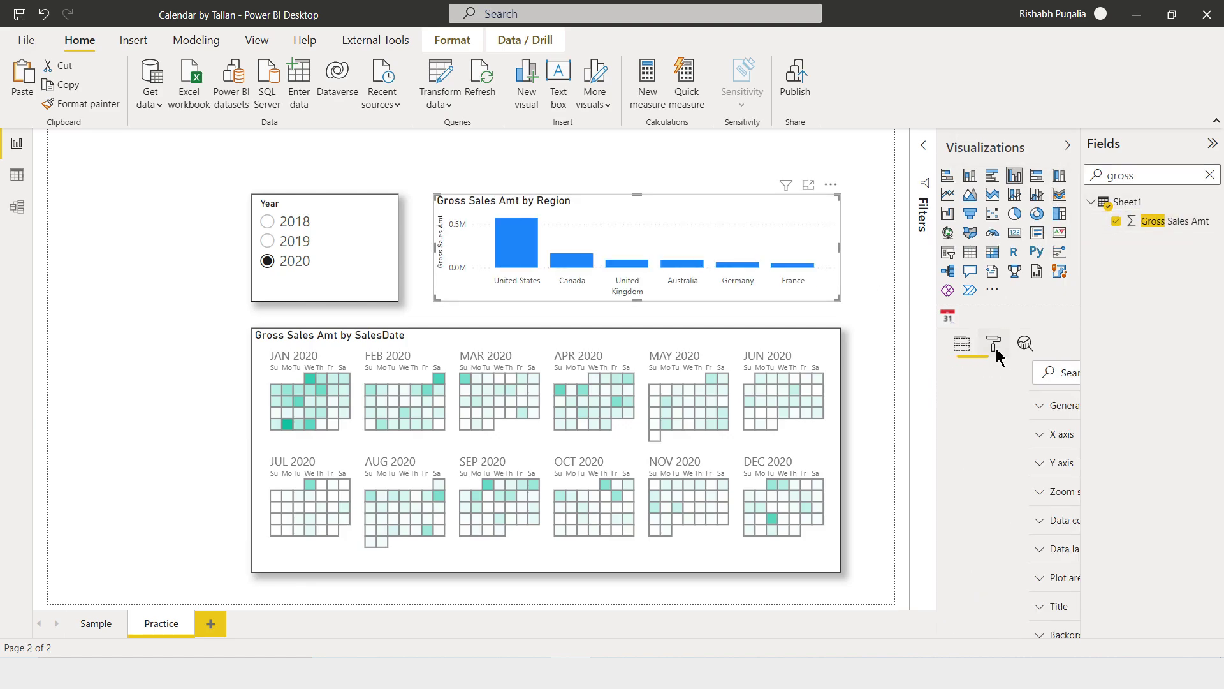
scroll(1035, 577, down, 3)
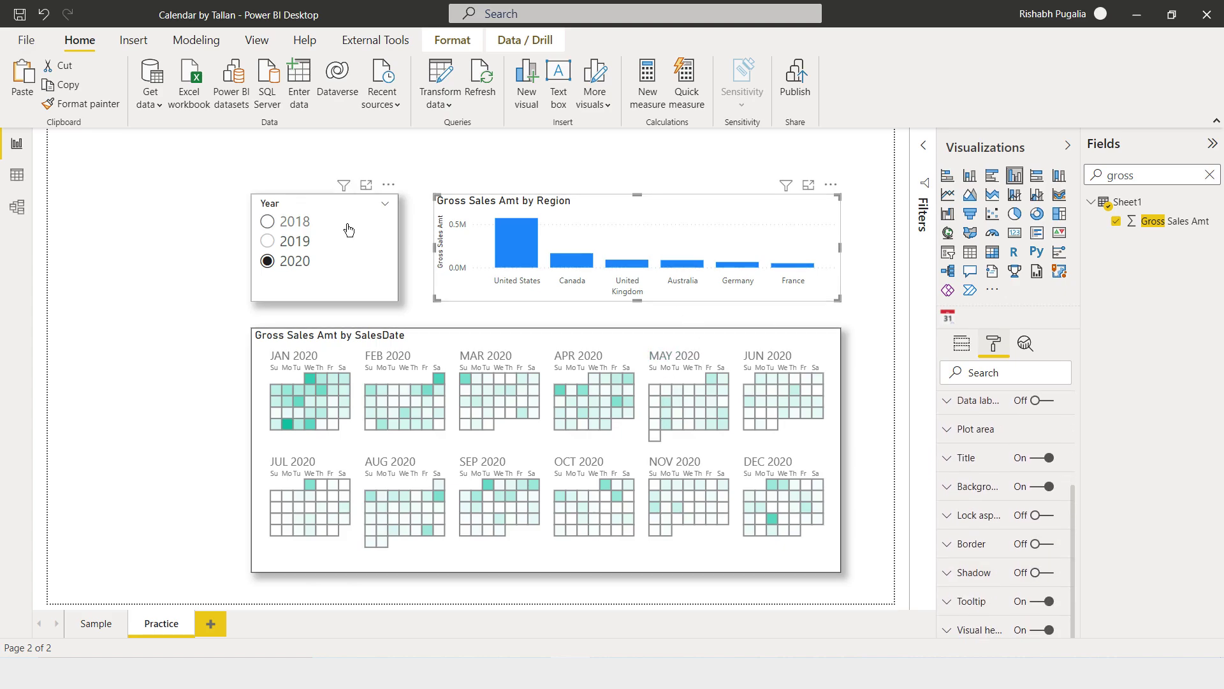
click(293, 241)
click(620, 231)
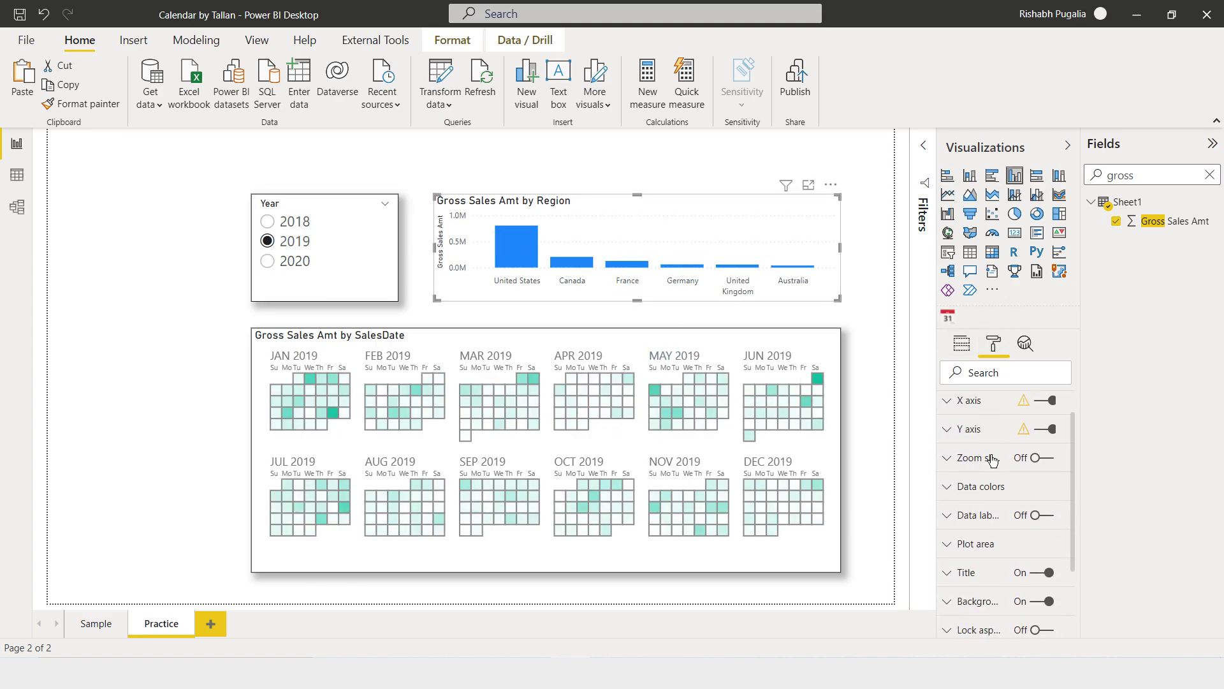
scroll(991, 459, down, 3)
click(1046, 572)
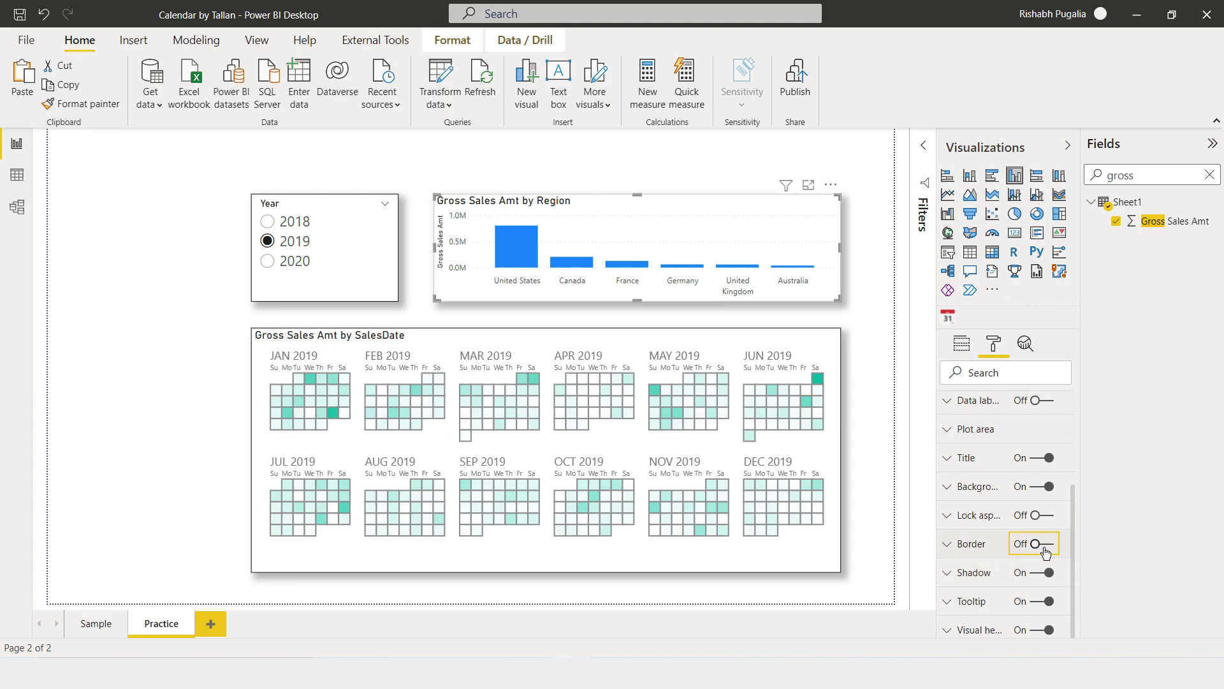
click(1045, 552)
- Turn on the Region chart's data labels with 1 value decimal place
scroll(1036, 510, up, 2)
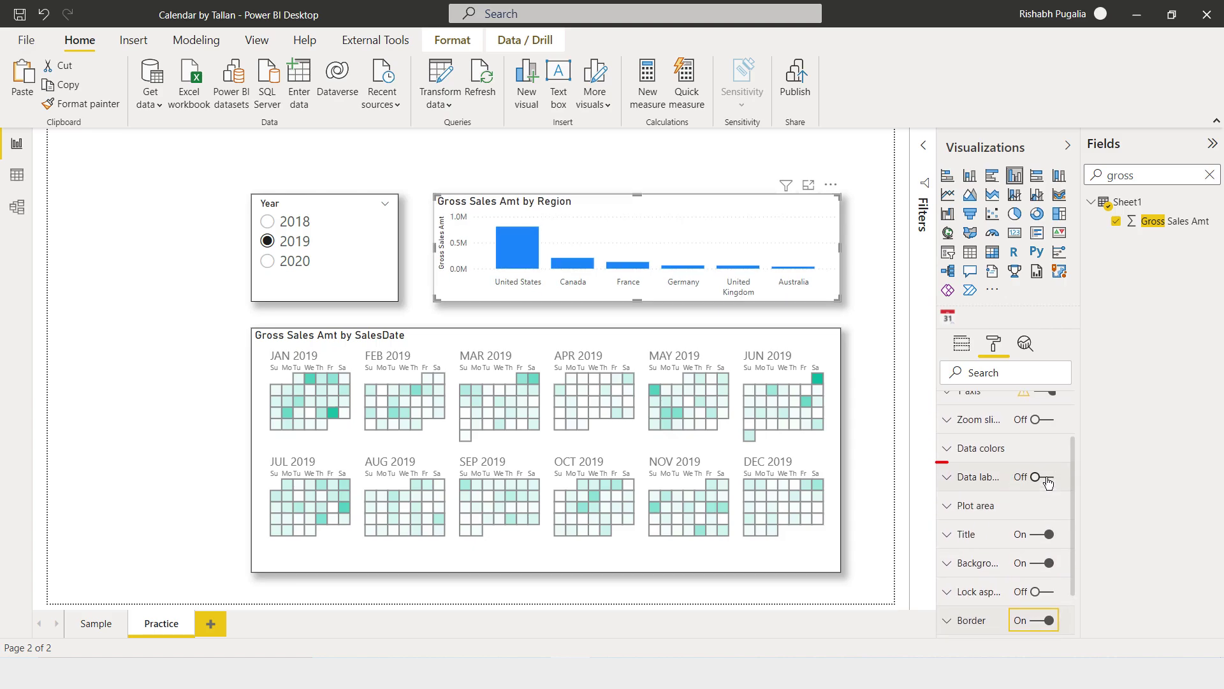
click(1039, 477)
click(950, 483)
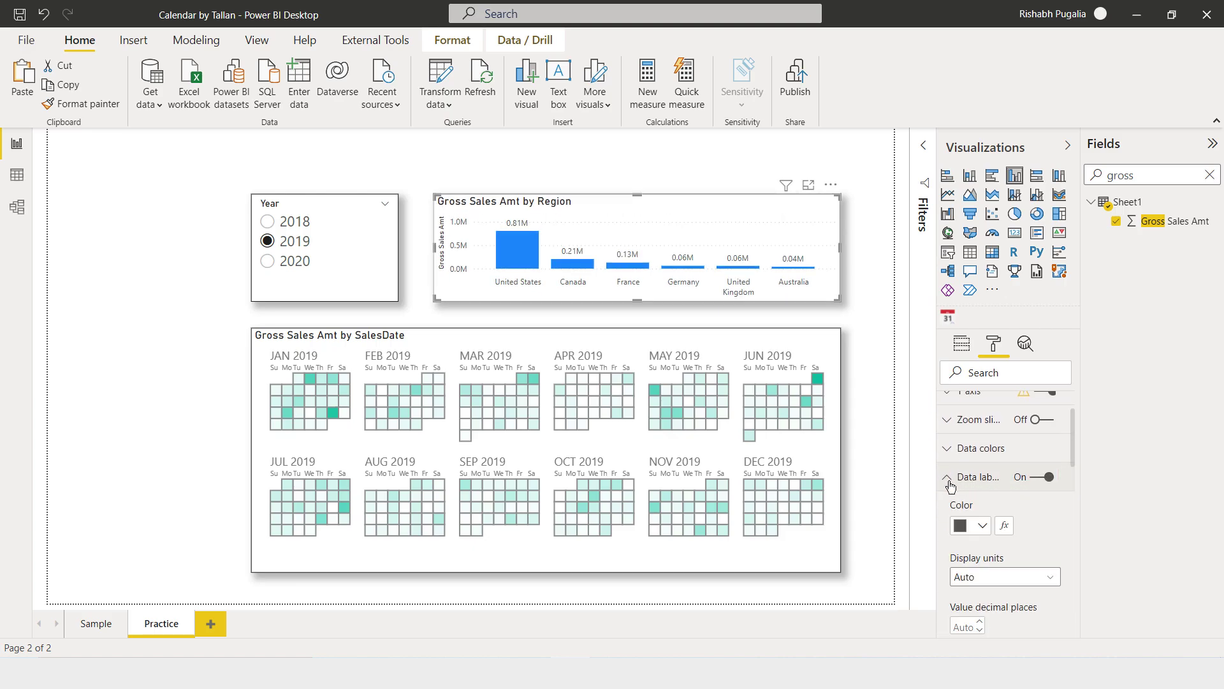
scroll(973, 507, down, 1)
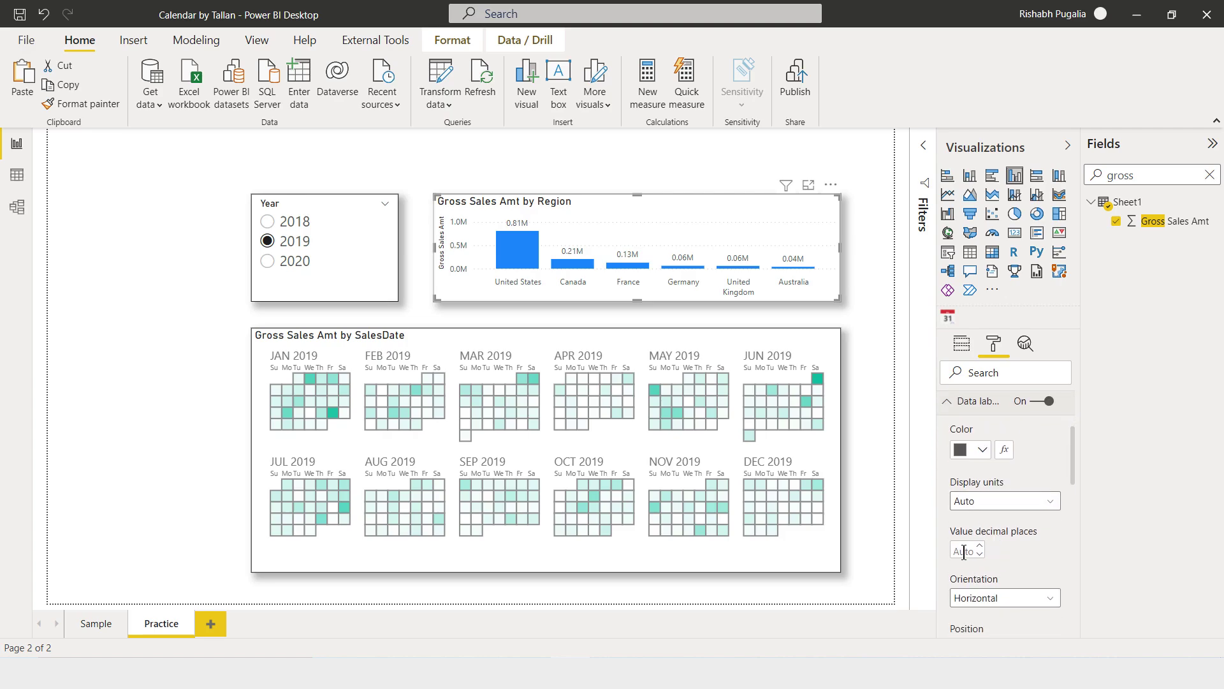
text(1)
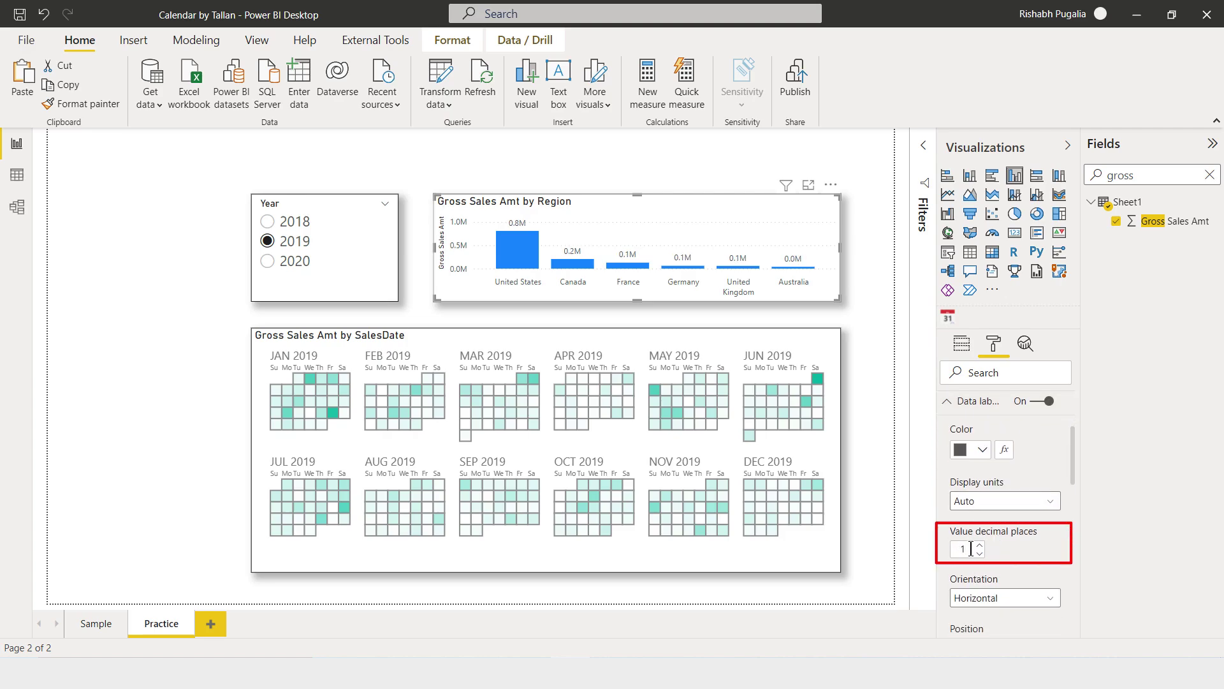
click(159, 262)
- Give the page a White 15% darker background at 29% transparency, then switch the slicer to 2020
click(994, 342)
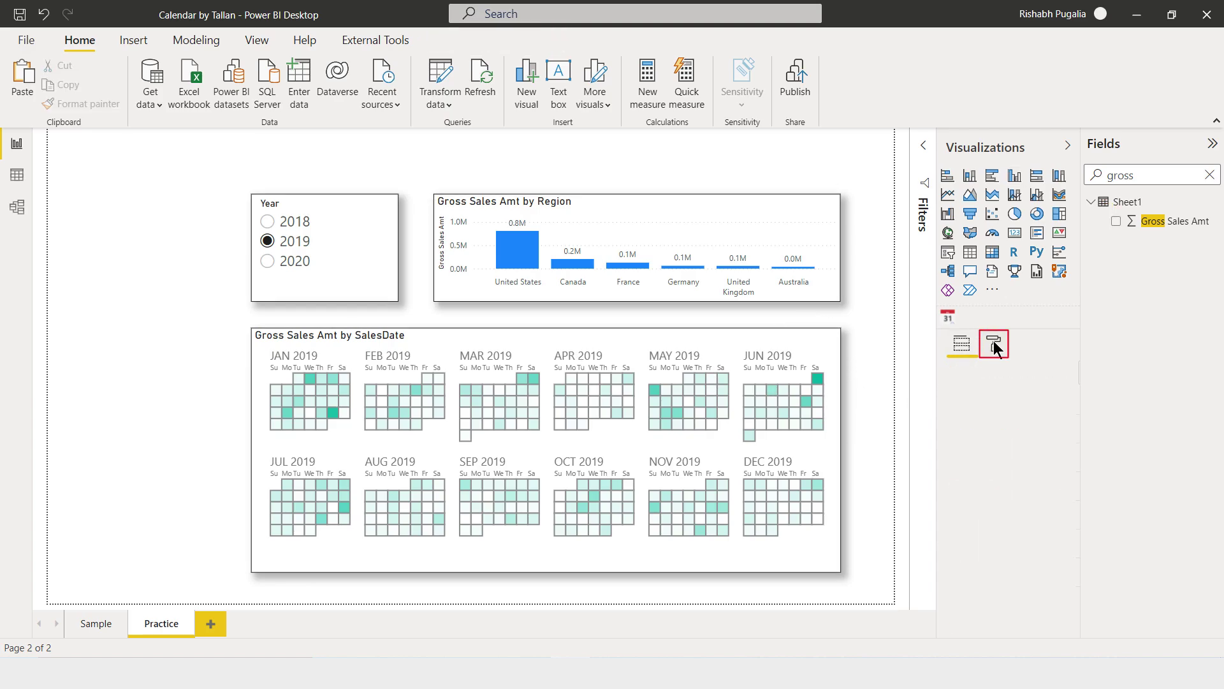
click(950, 469)
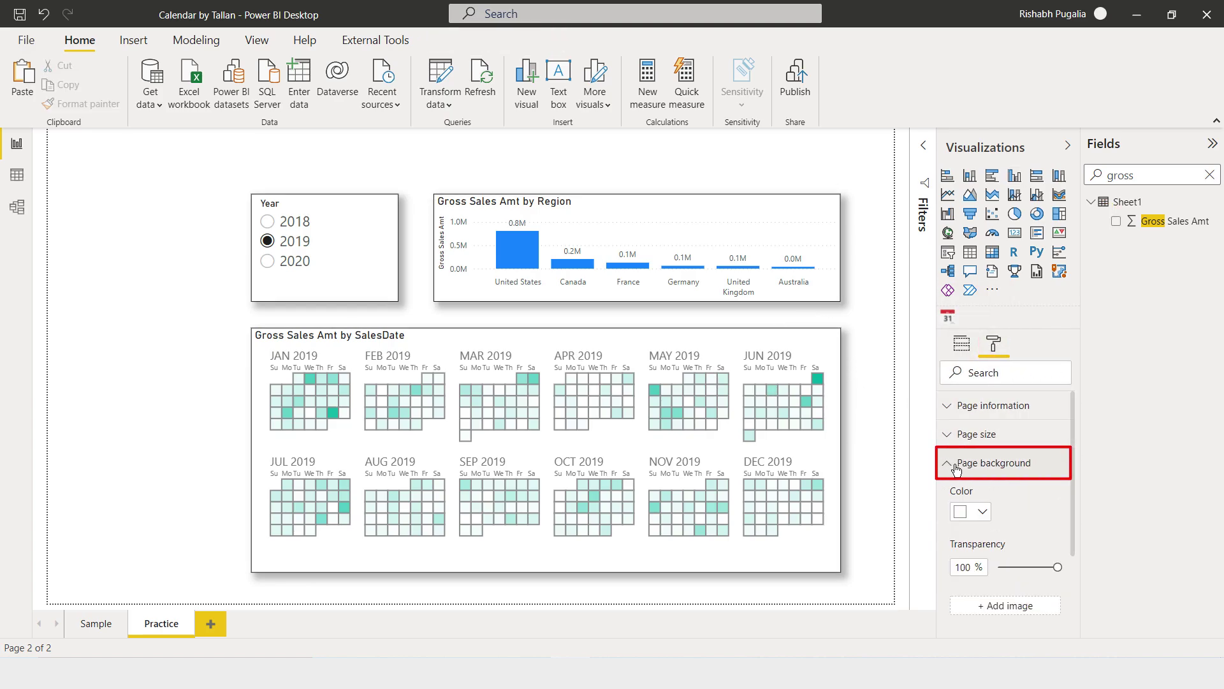
click(979, 510)
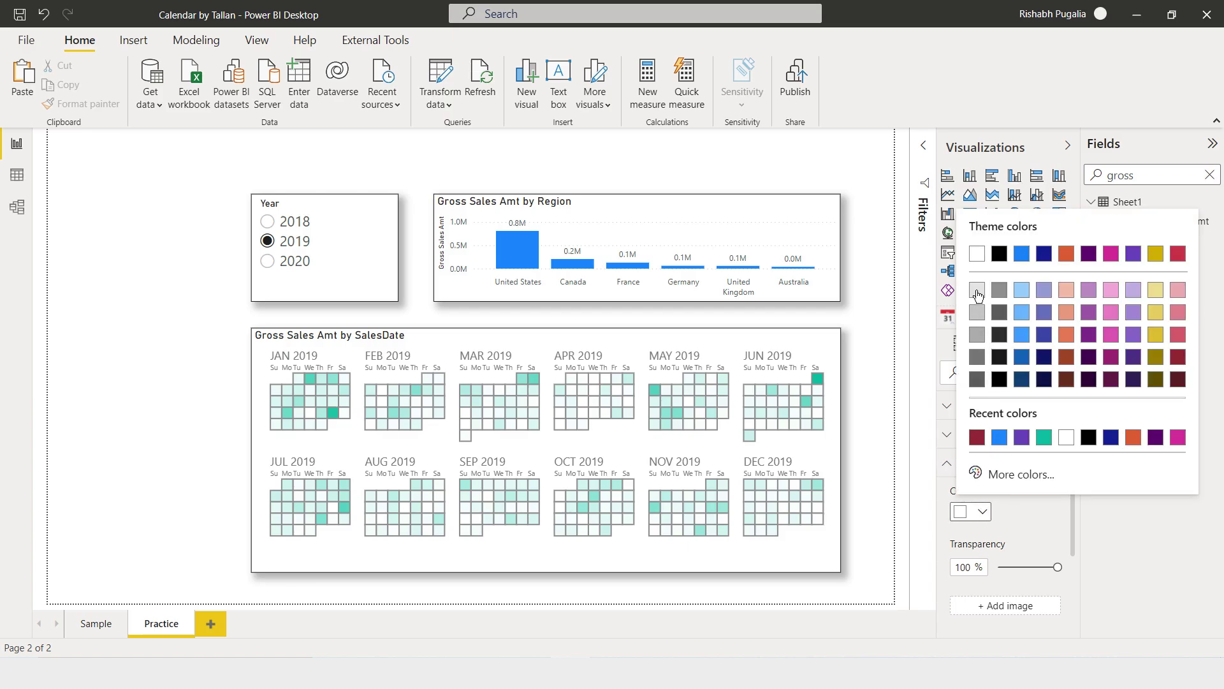
click(978, 291)
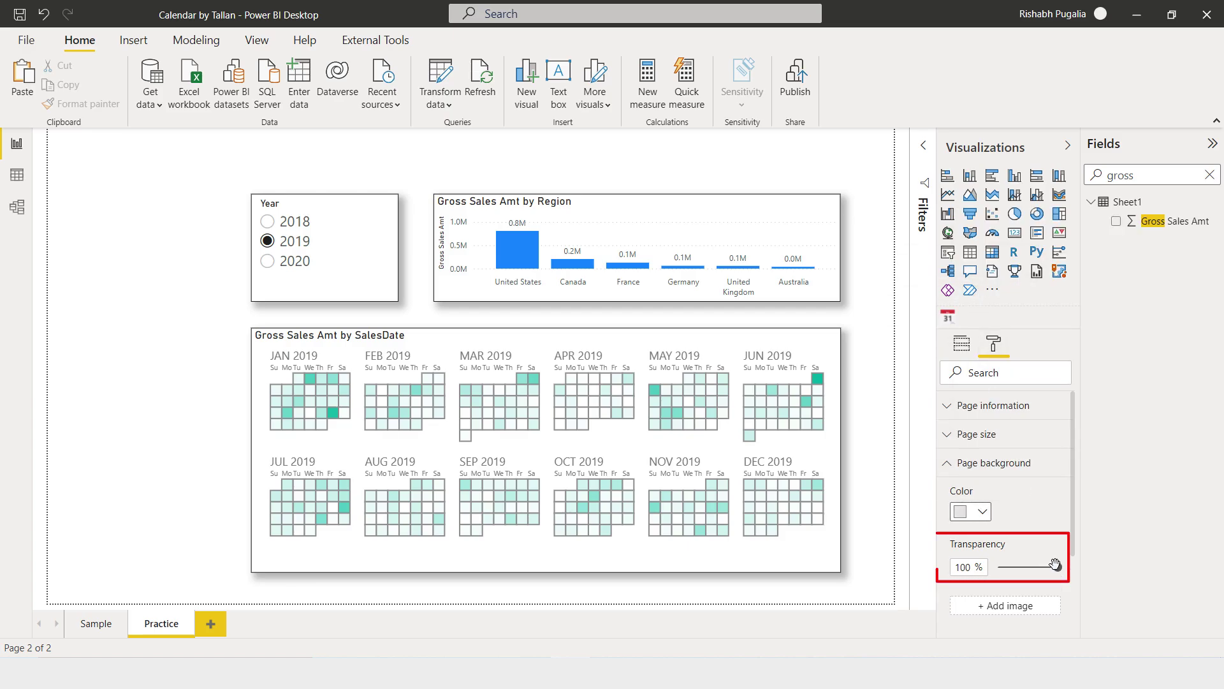
drag(1055, 565, 1016, 567)
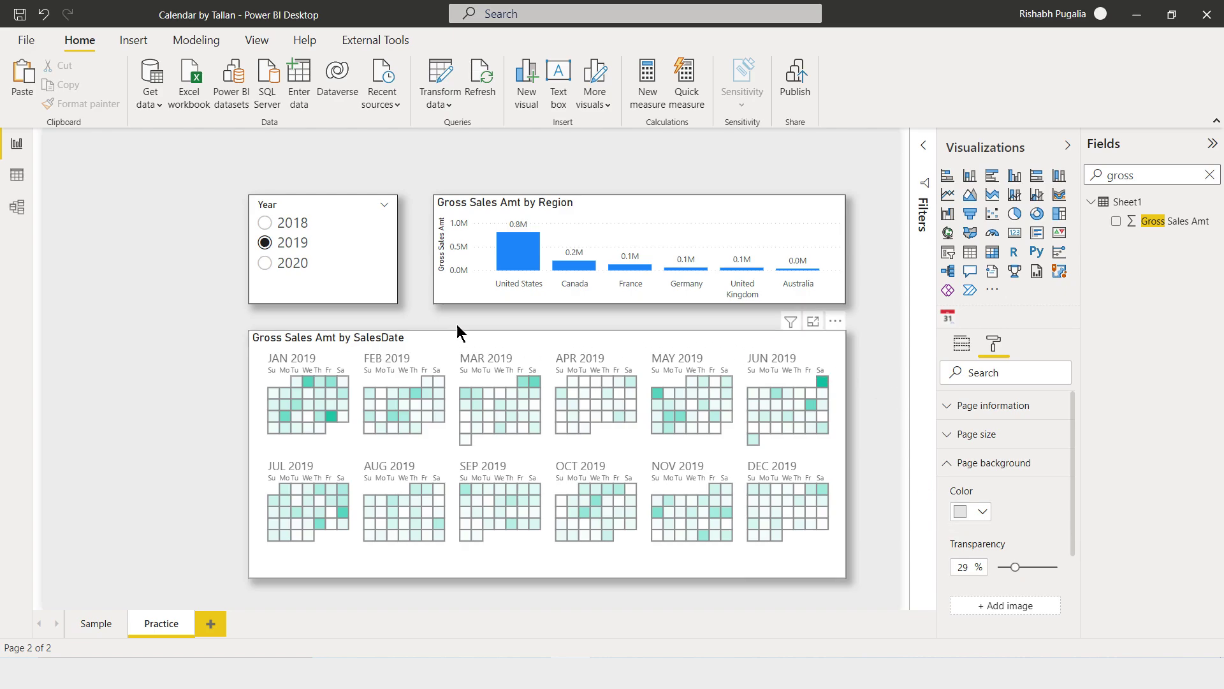
click(263, 264)
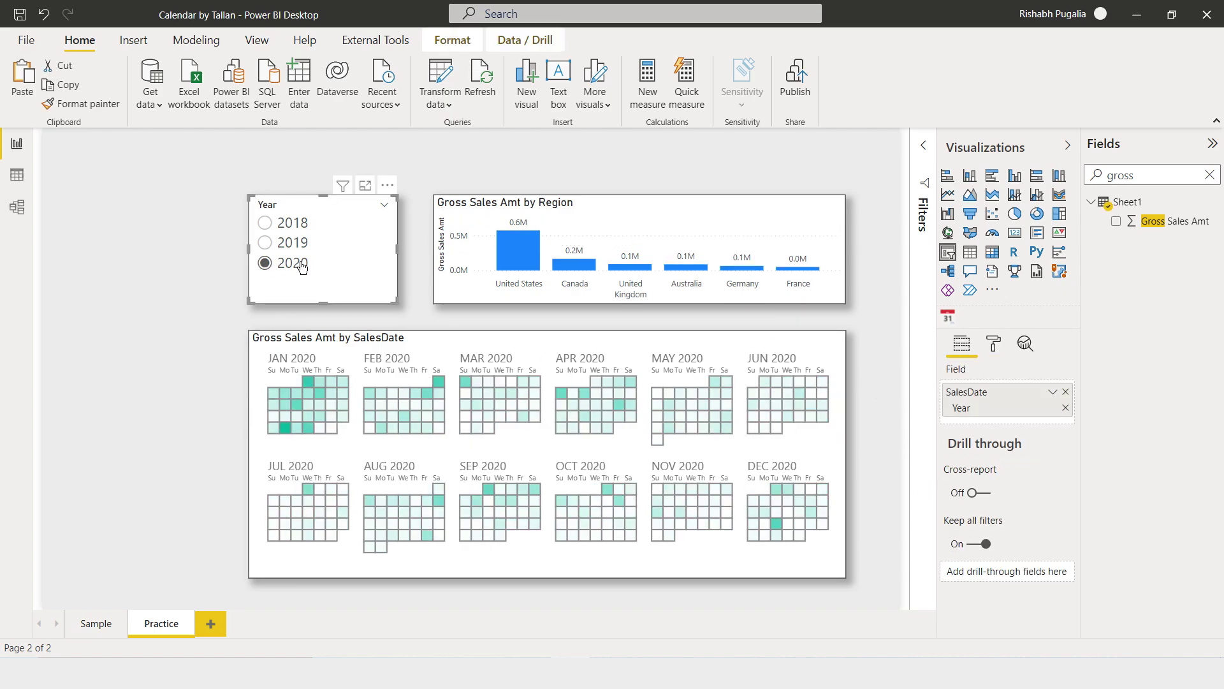
mouse_move(518, 250)
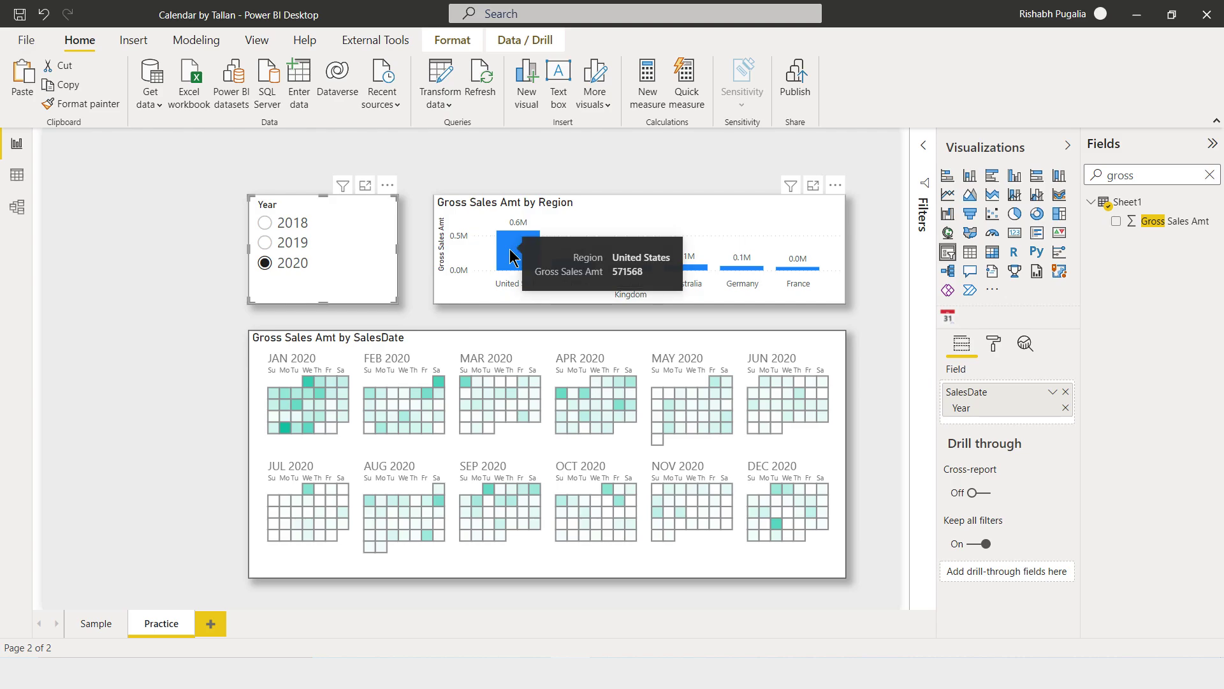
click(512, 258)
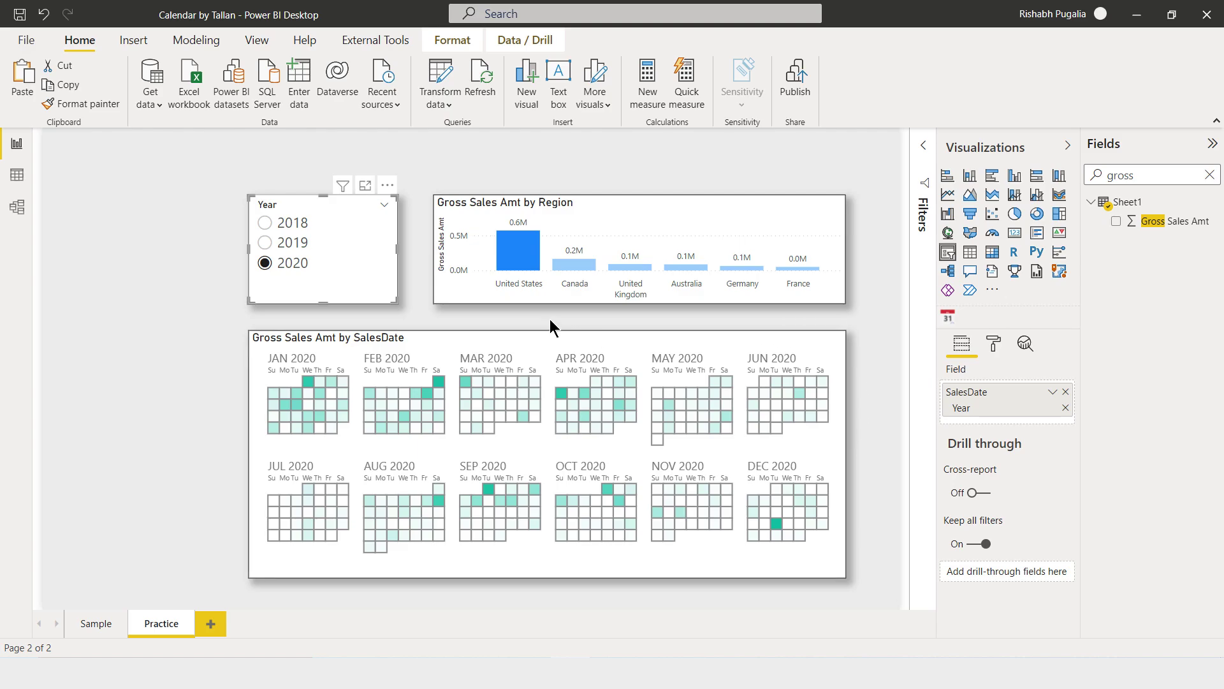
click(535, 298)
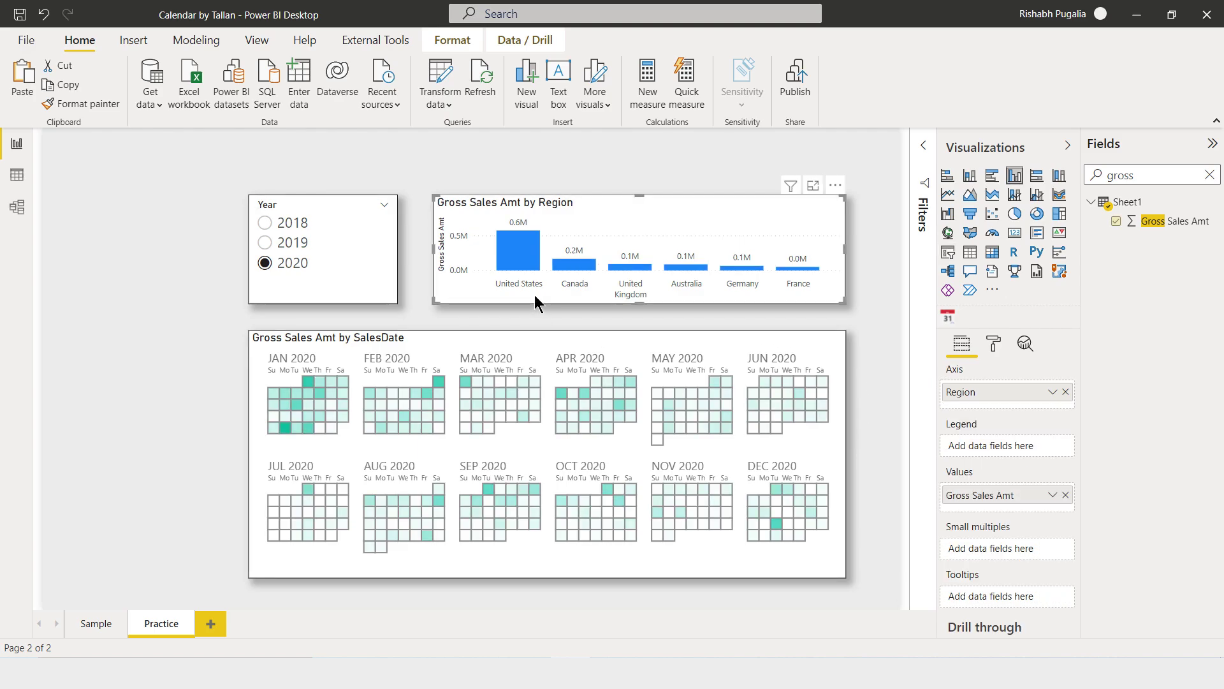
click(364, 294)
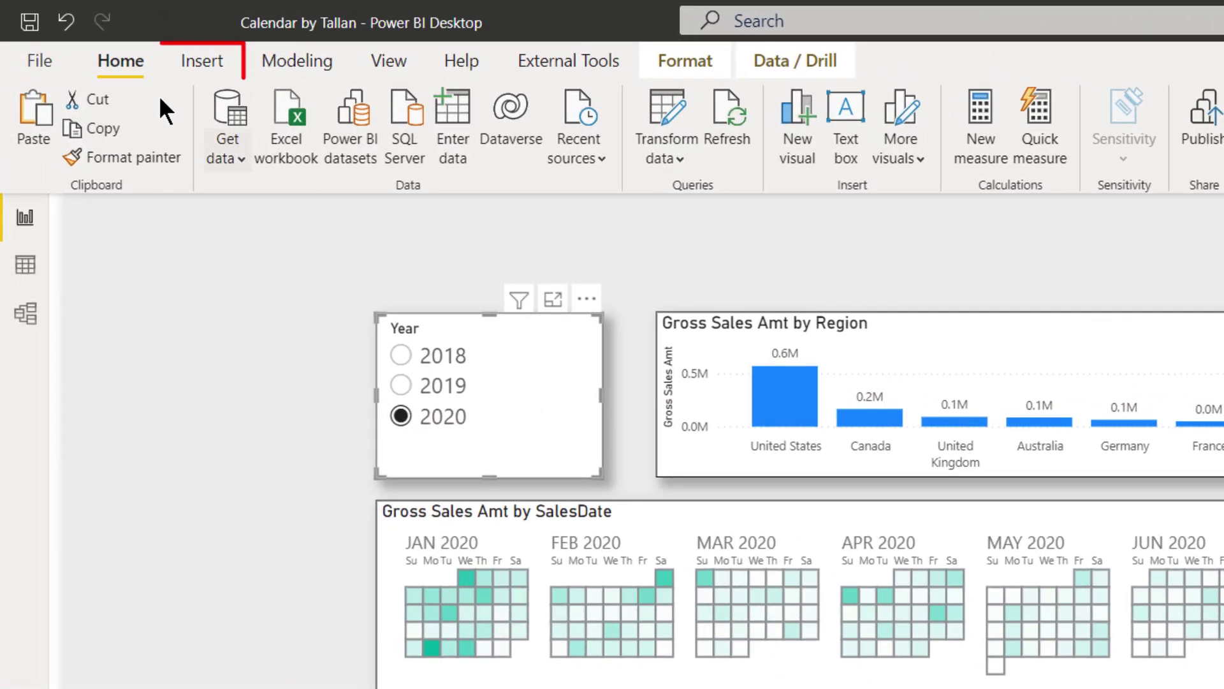
- Insert a text box reading REPORT and set its font size to 40
click(204, 58)
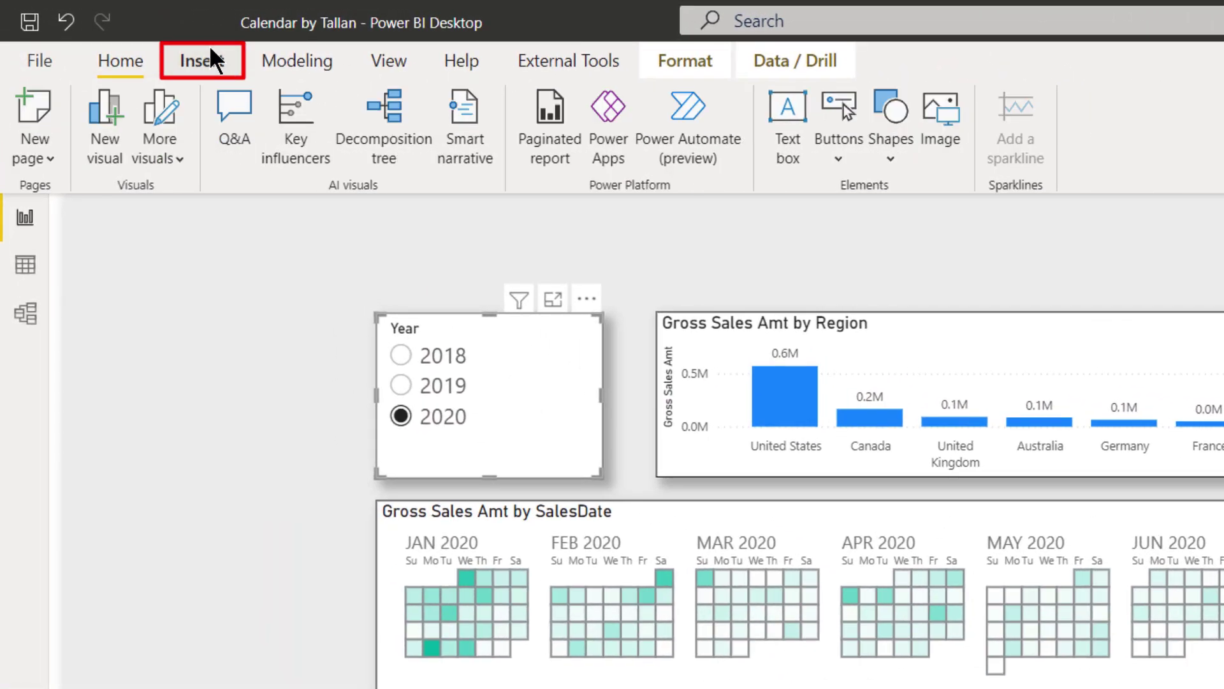
click(779, 137)
text(REPORT)
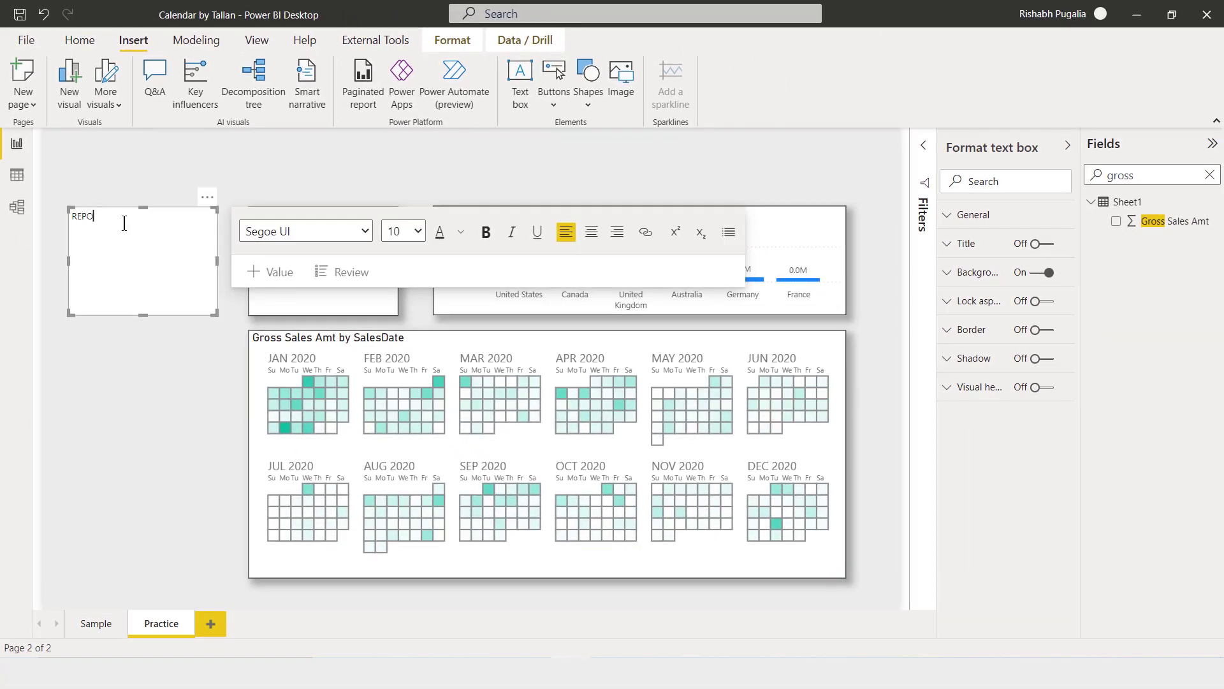
key(ctrl+a)
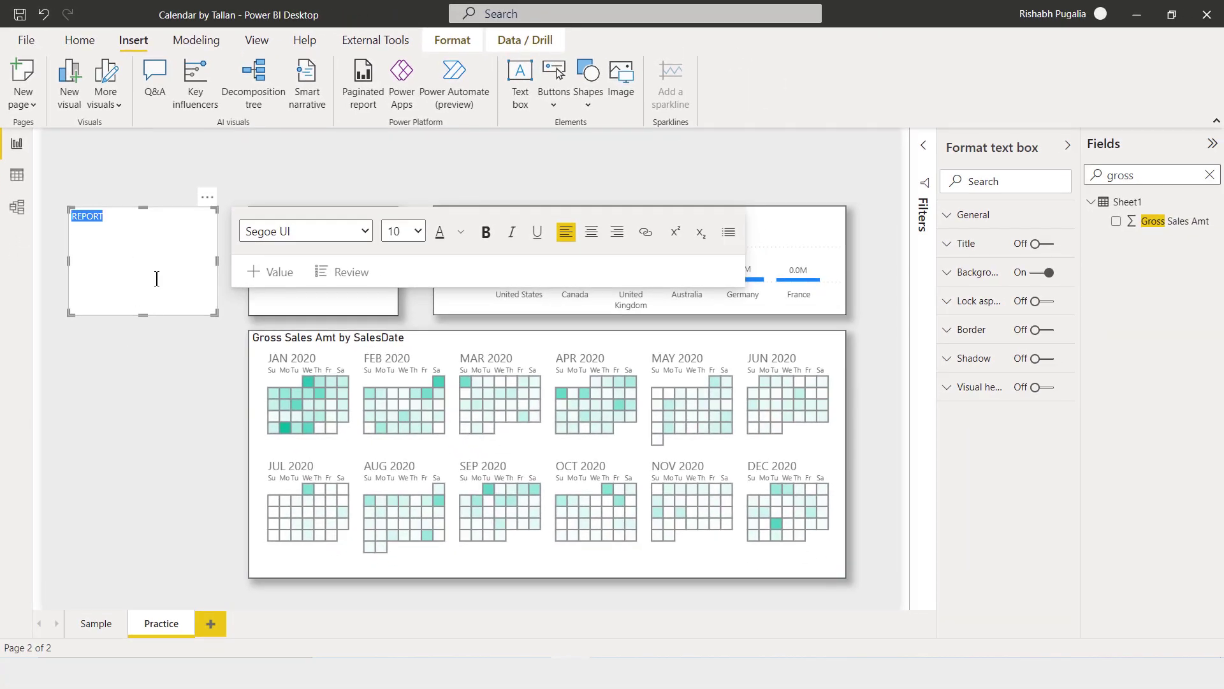
click(399, 236)
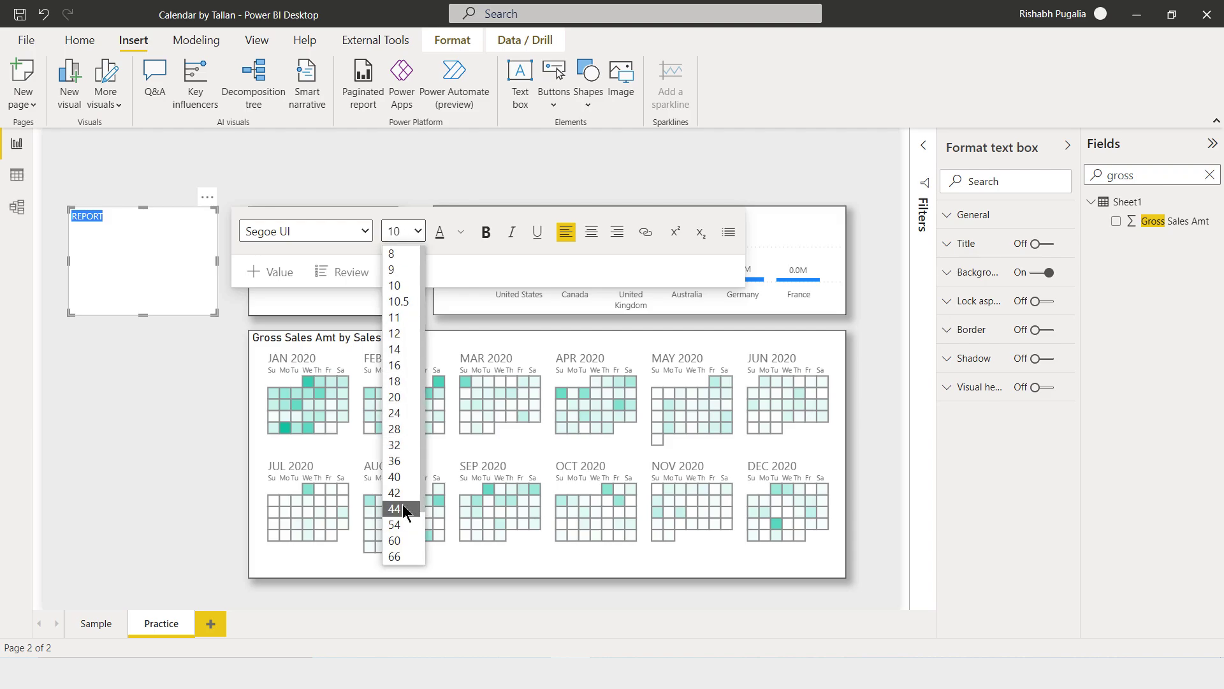
click(403, 508)
click(416, 232)
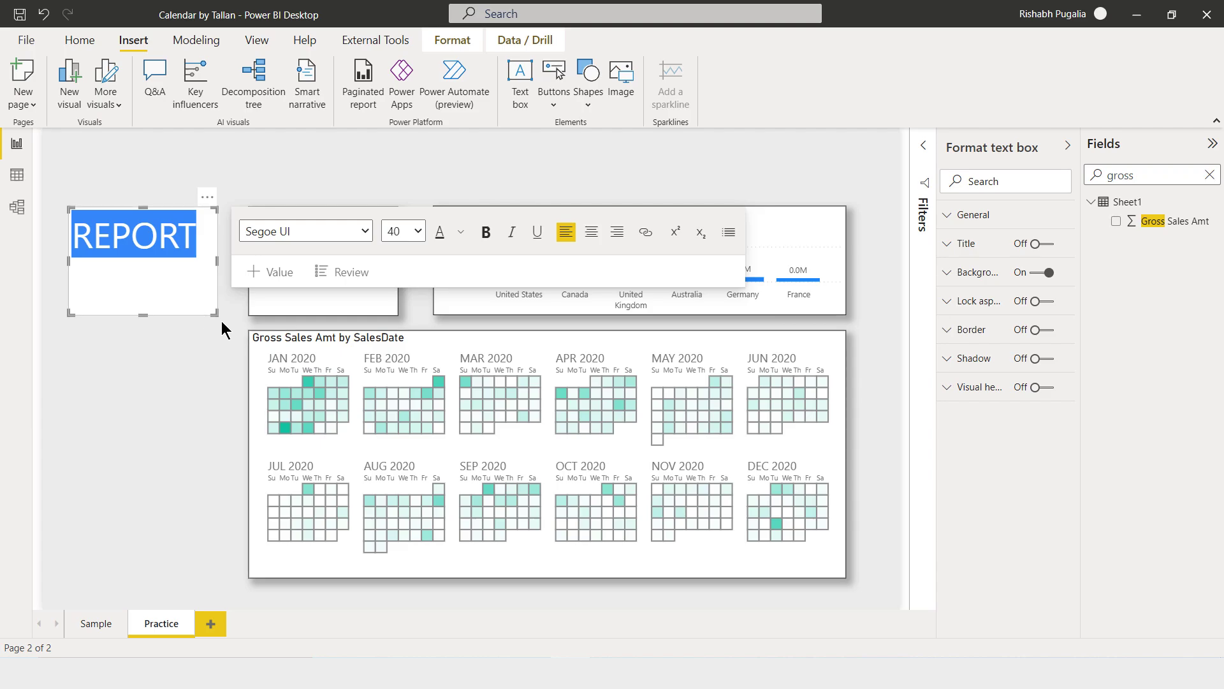
- Stretch the REPORT box across the top of the page and add a border and shadow
drag(215, 313, 375, 250)
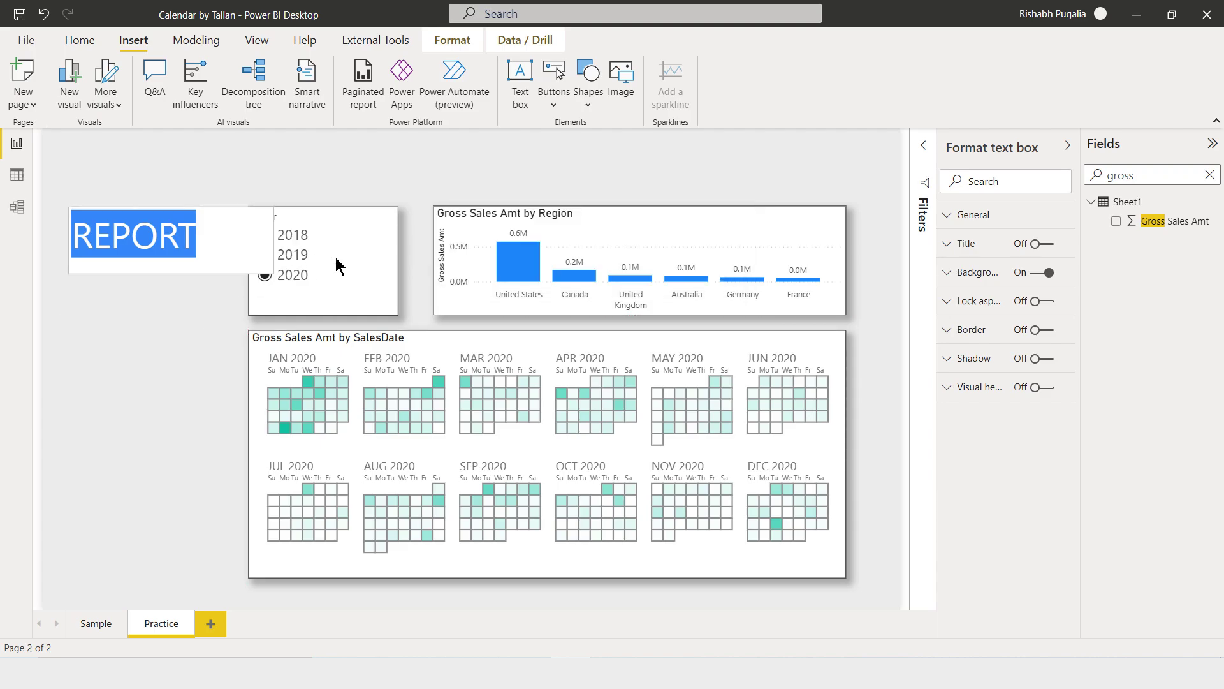
click(244, 206)
drag(262, 206, 434, 146)
drag(577, 171, 846, 184)
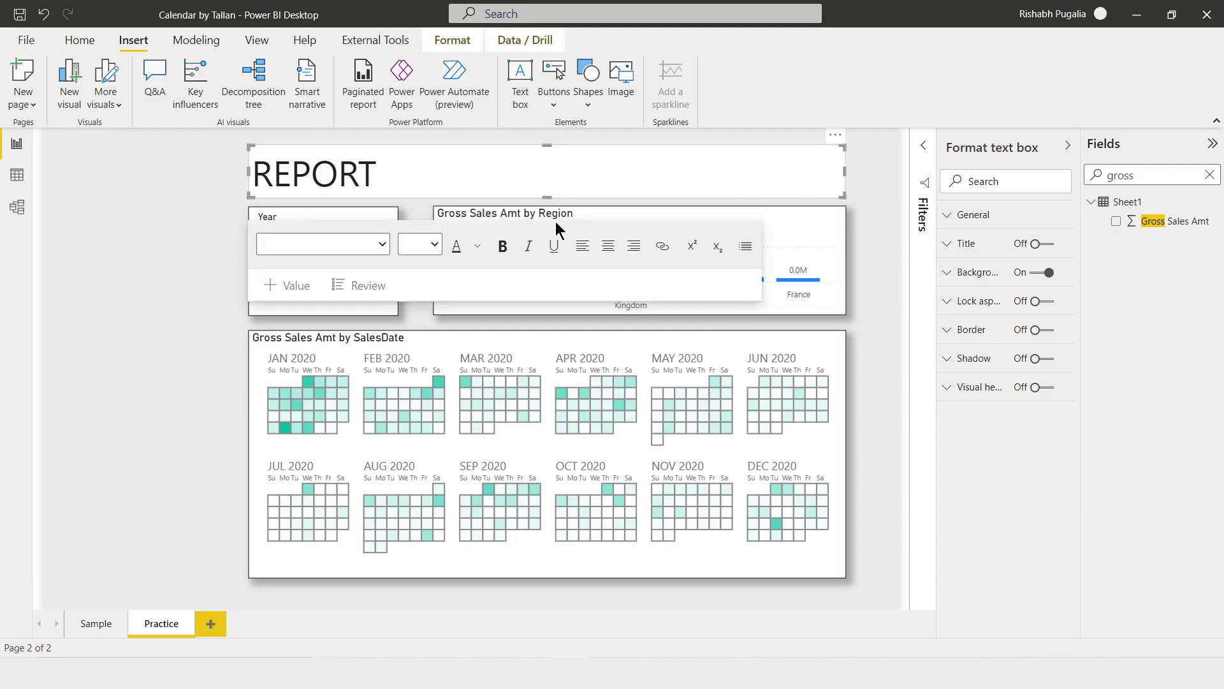
click(1042, 332)
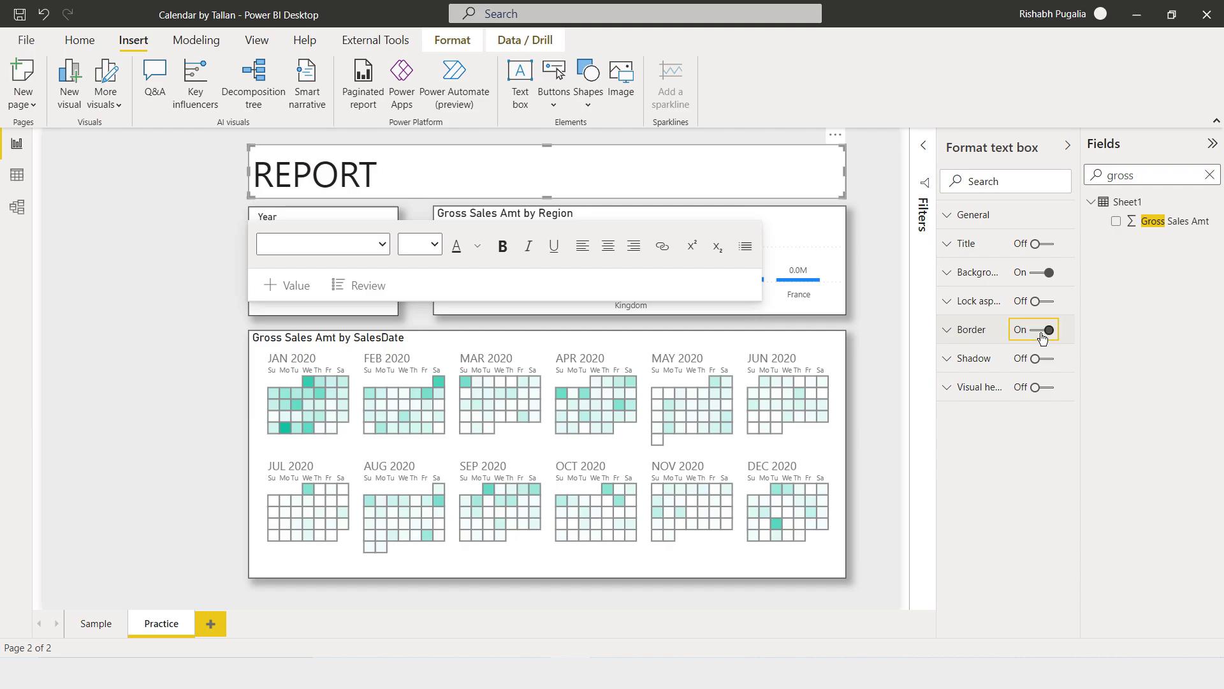
click(1043, 359)
click(871, 258)
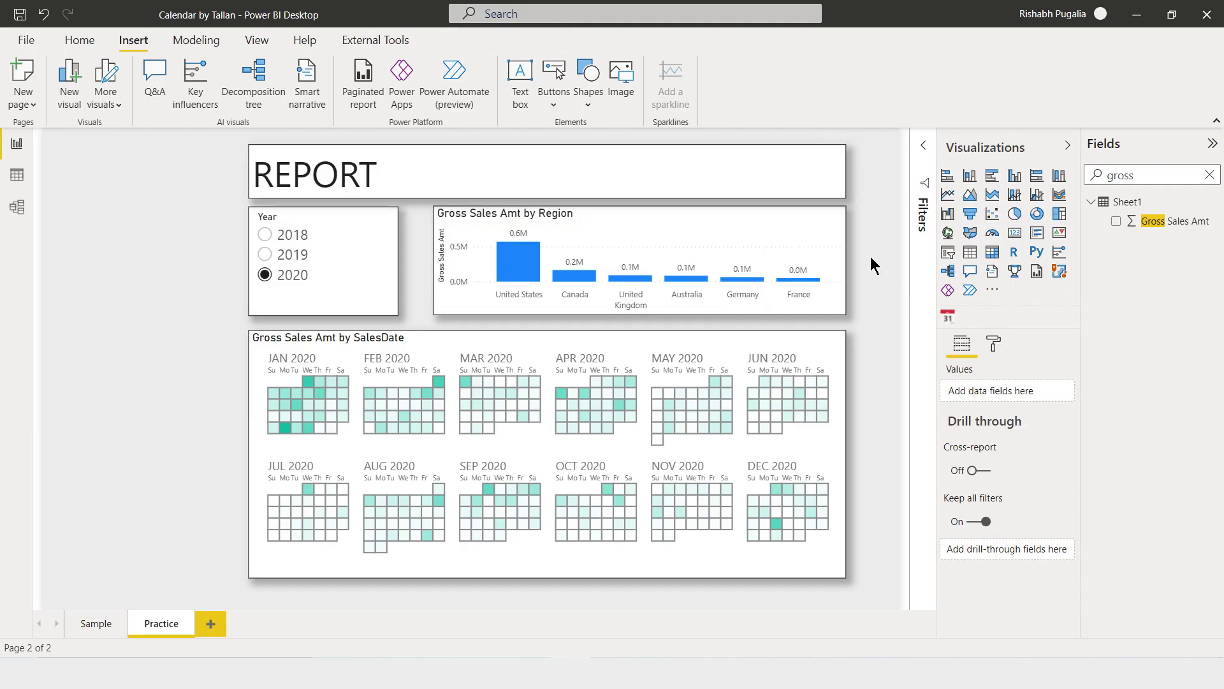
mouse_move(287, 260)
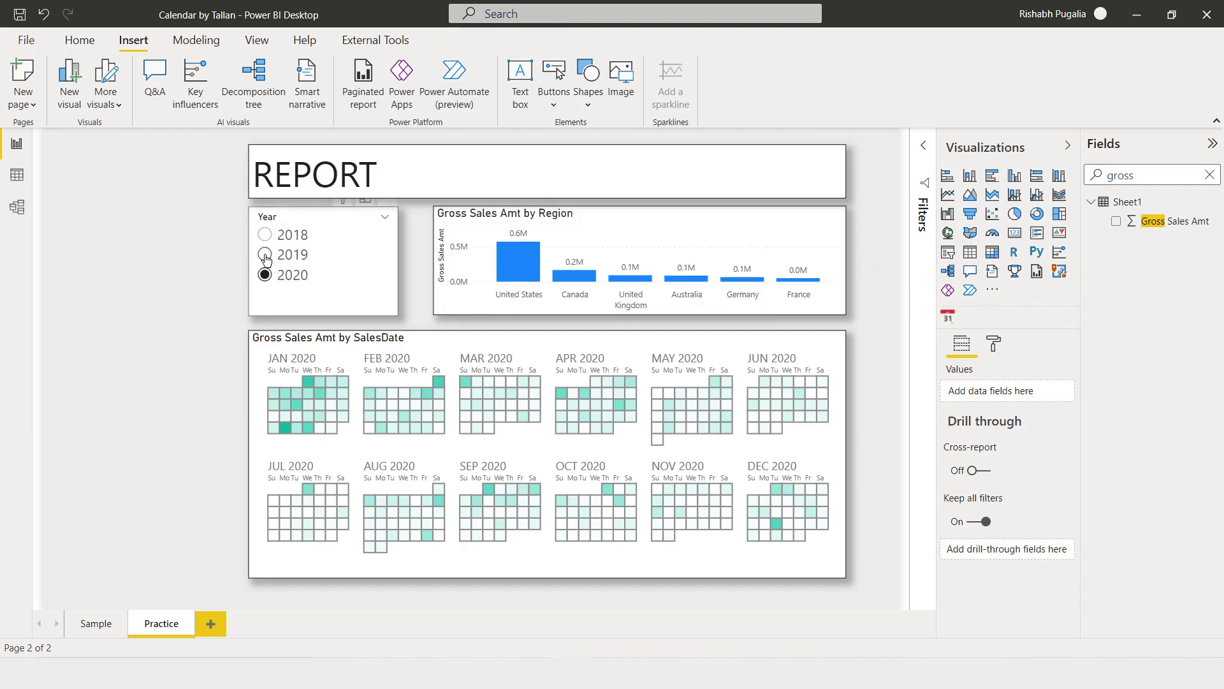
click(267, 256)
click(265, 235)
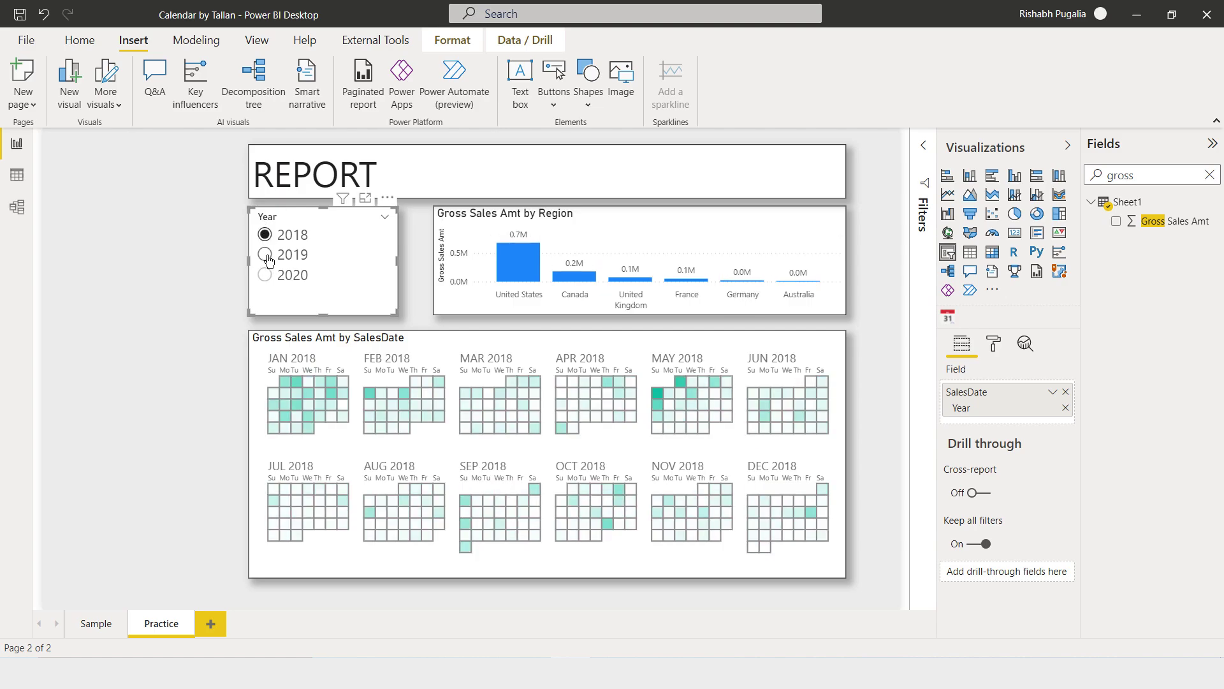
click(265, 255)
click(266, 275)
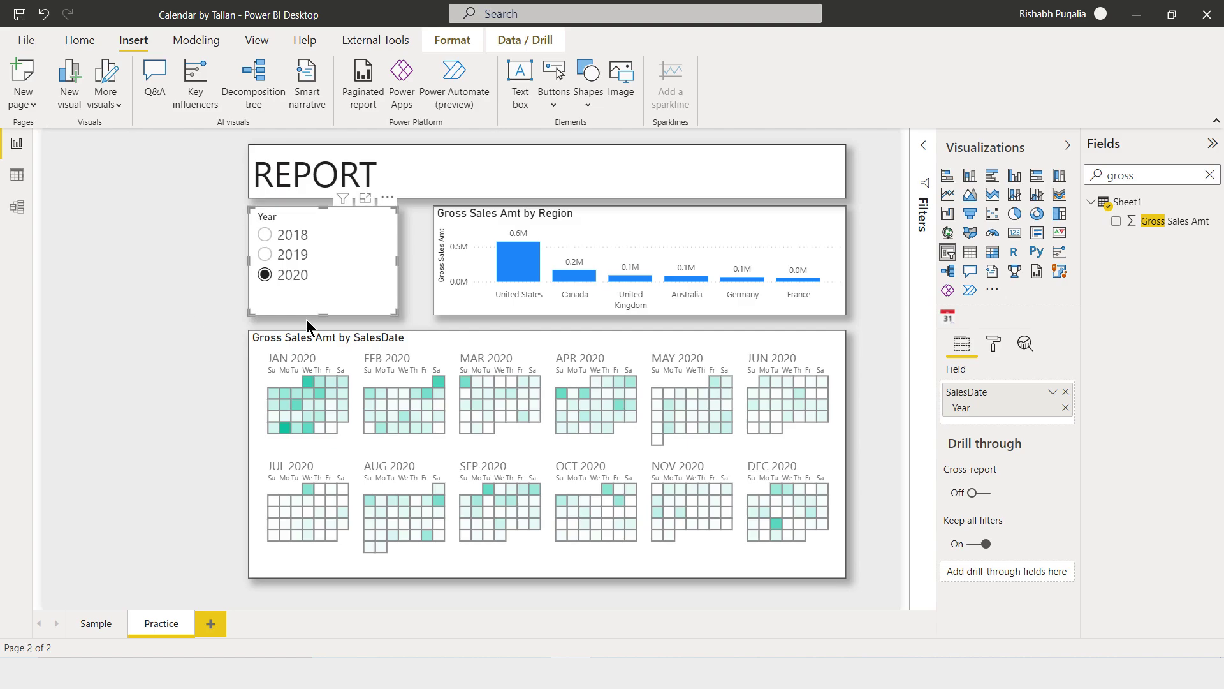
click(265, 253)
click(266, 235)
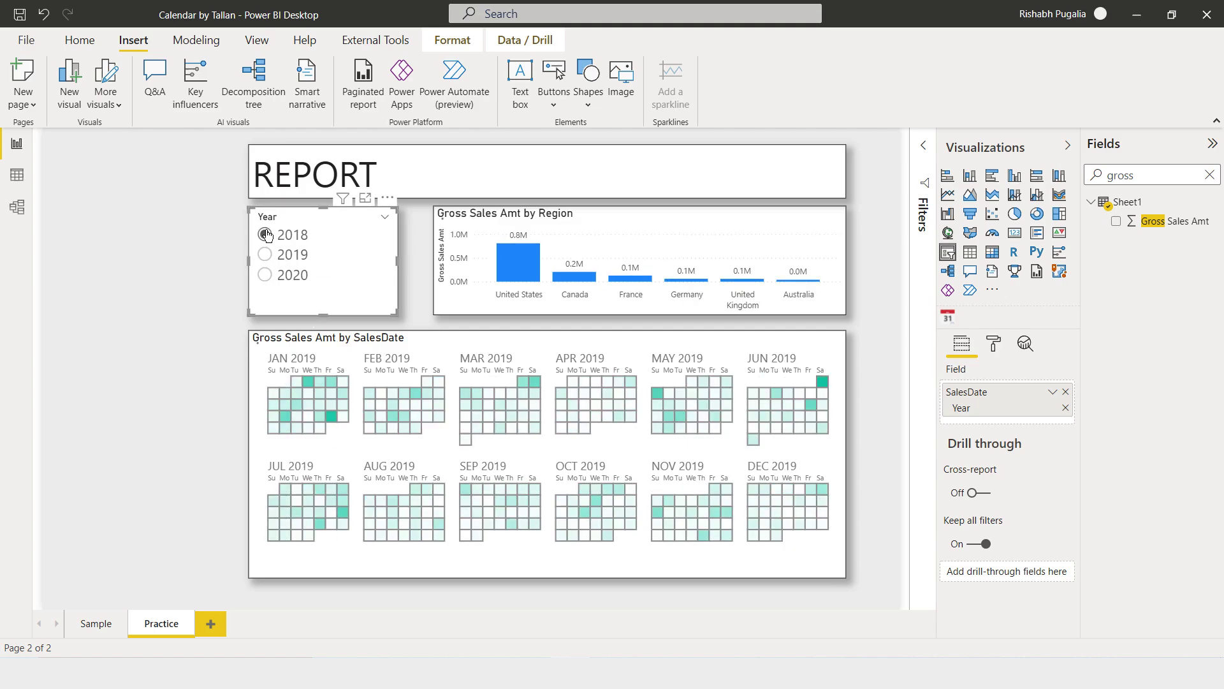
click(265, 255)
click(265, 275)
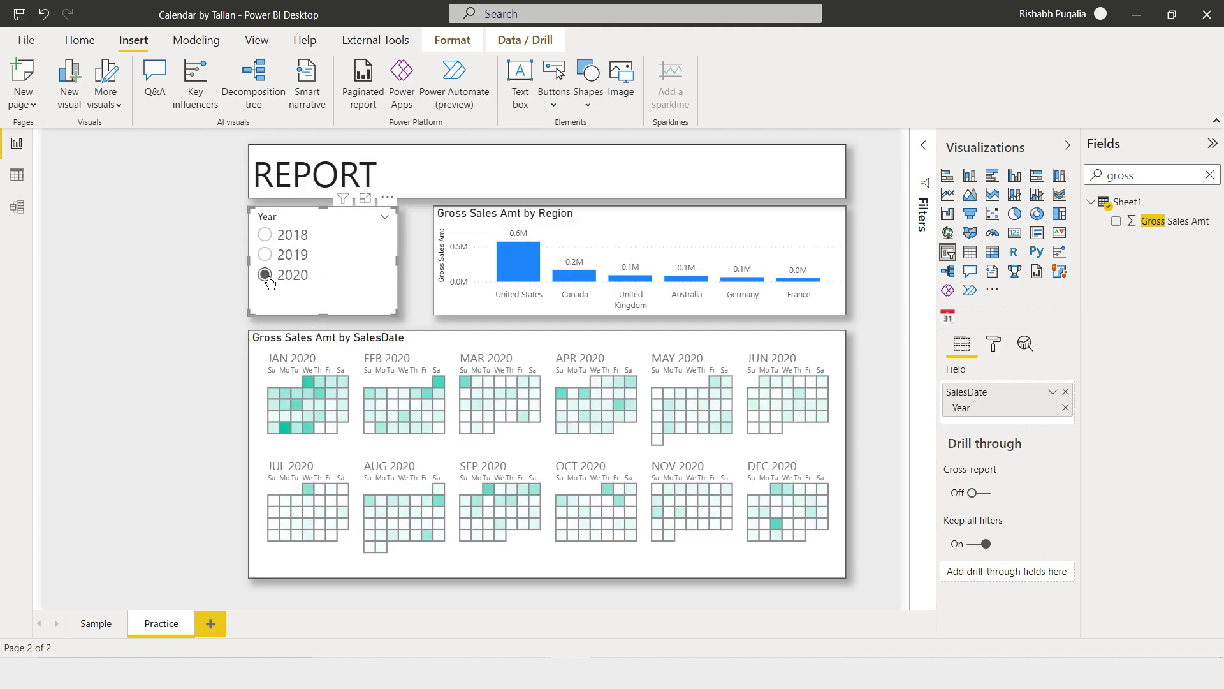